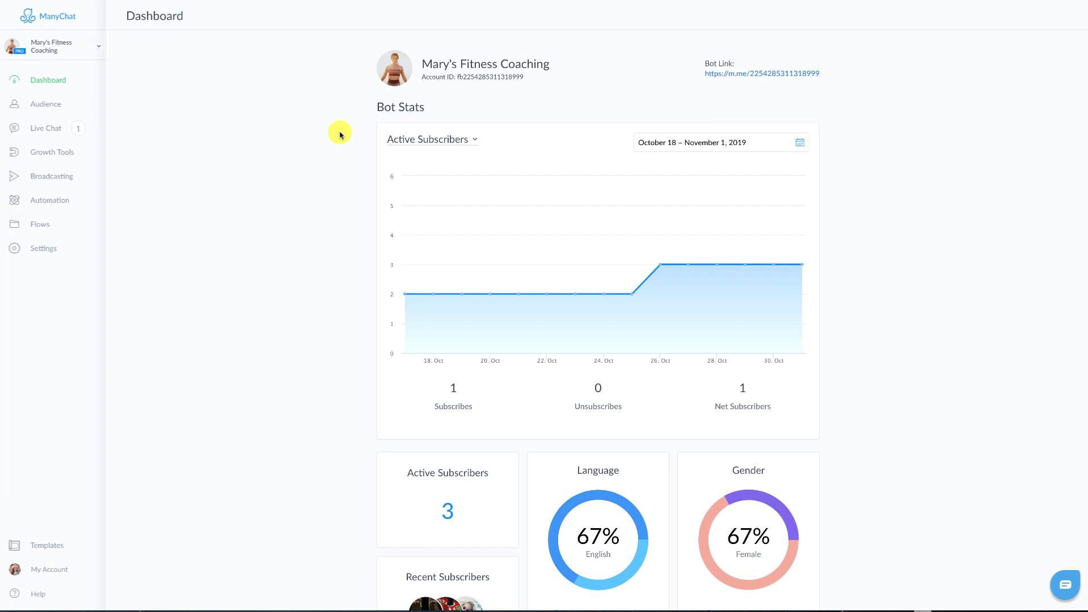
- Enable SMS Messages on the SMS tab of Bot Settings, accepting the terms notice
left_click(44, 252)
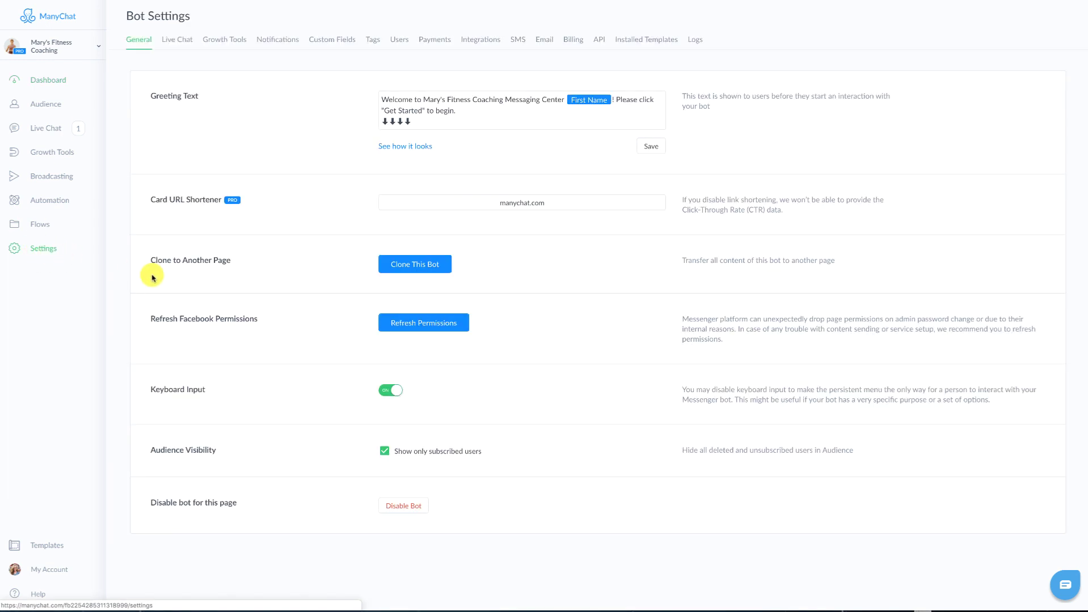
left_click(518, 41)
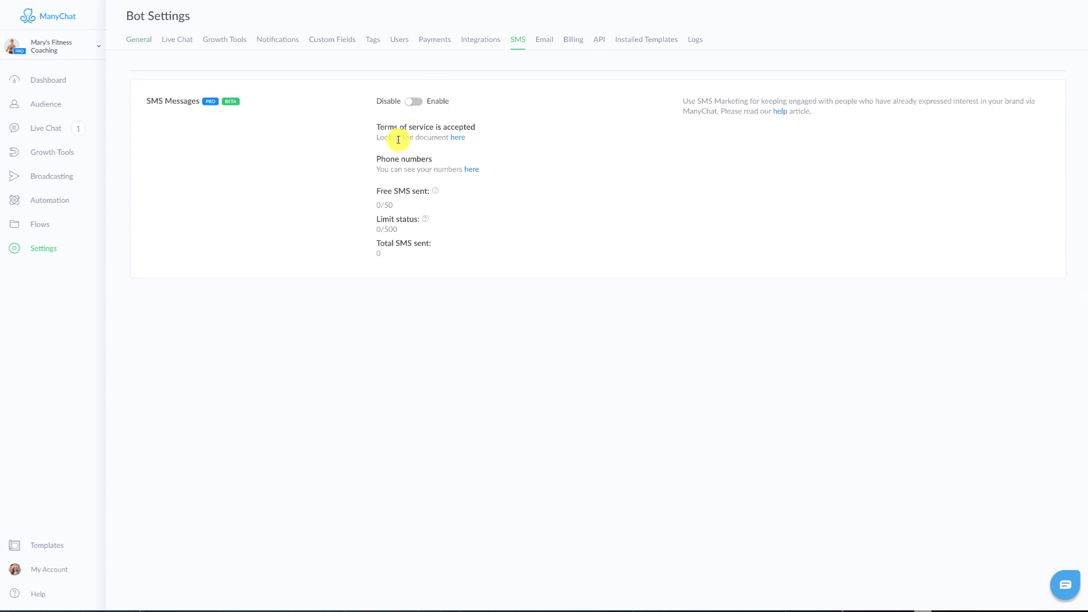
left_click_drag(376, 128, 482, 139)
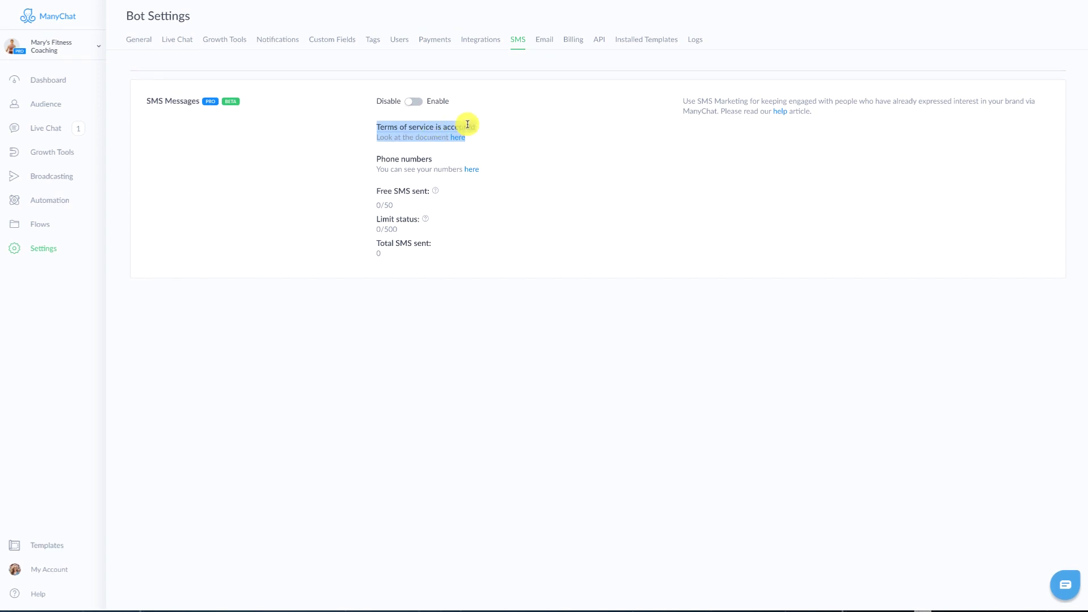
left_click(539, 189)
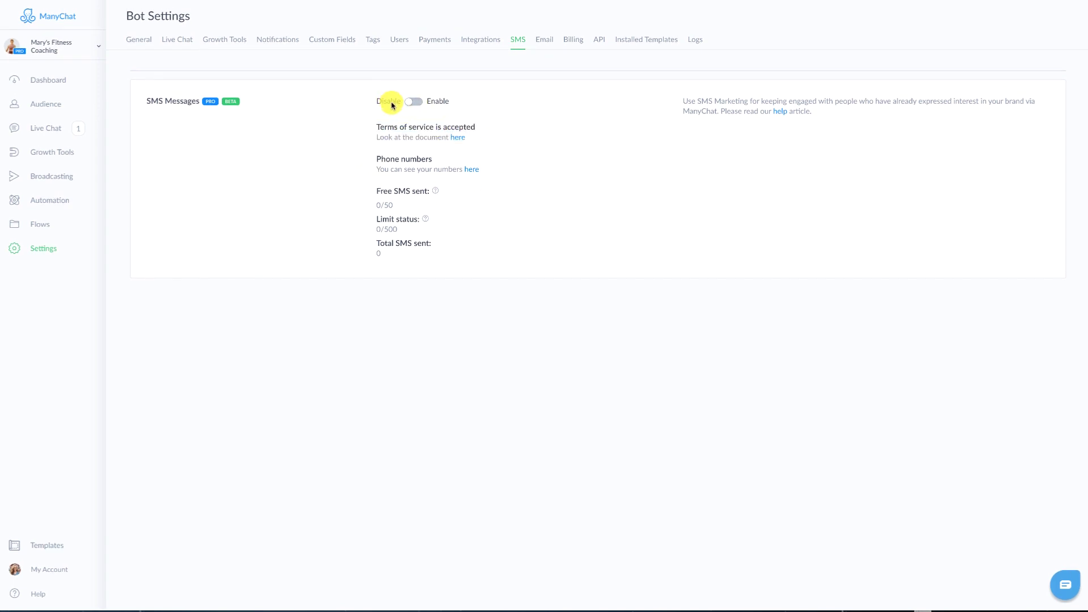
left_click(414, 101)
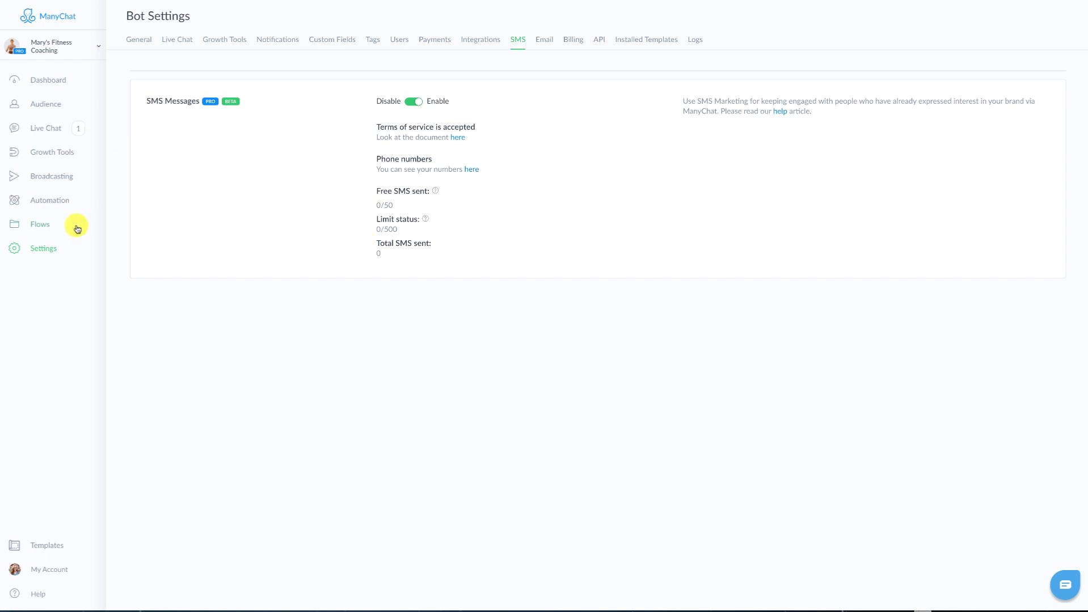
- Open the SMS_Chatbot News Opt in flow from Flows and collapse its statistics panel
left_click(47, 224)
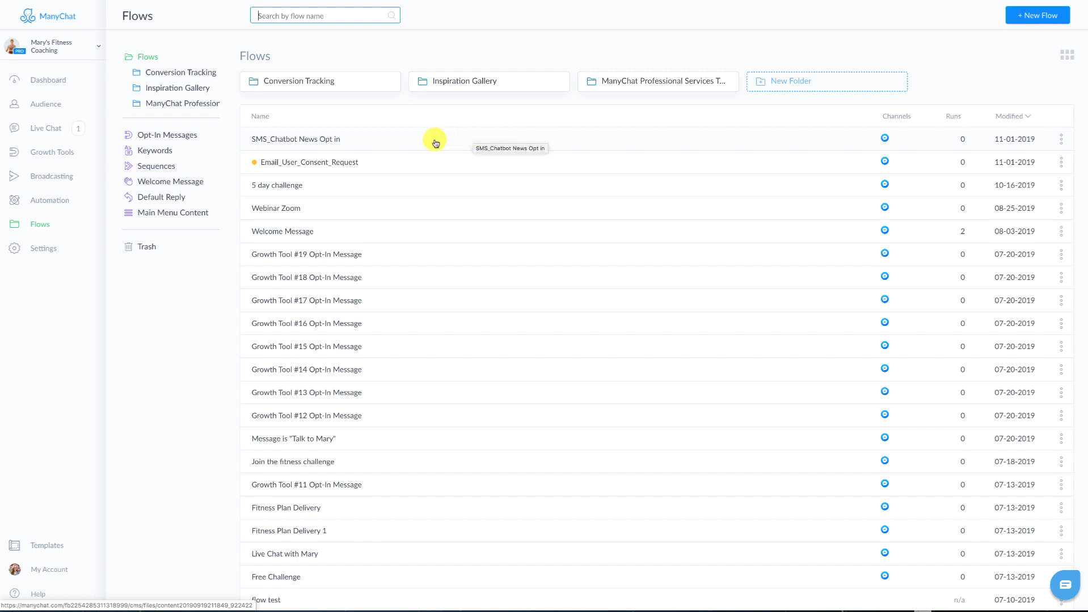
left_click(325, 138)
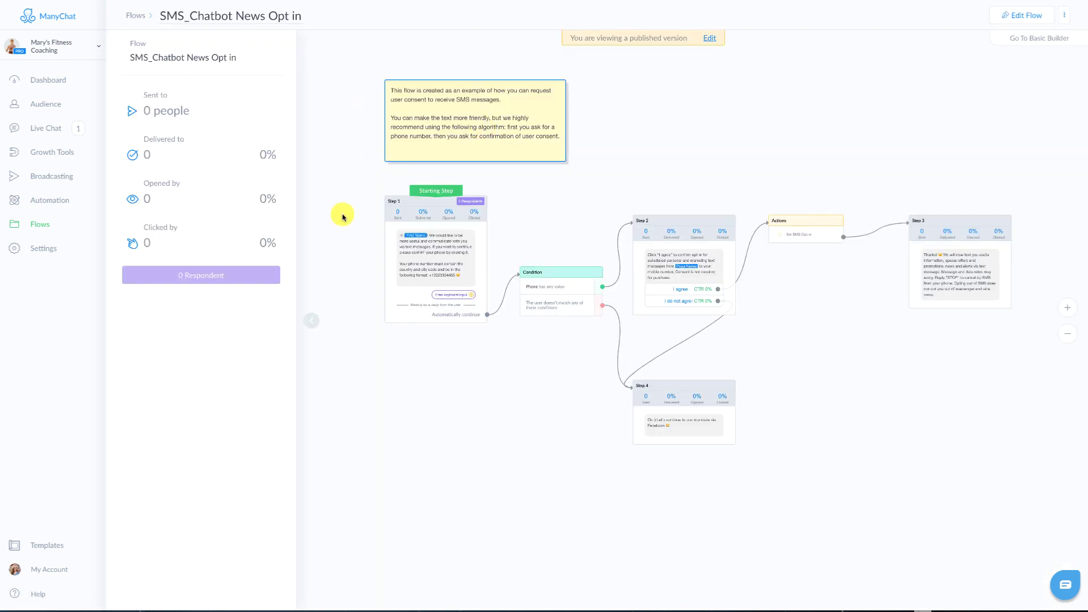
left_click(317, 340)
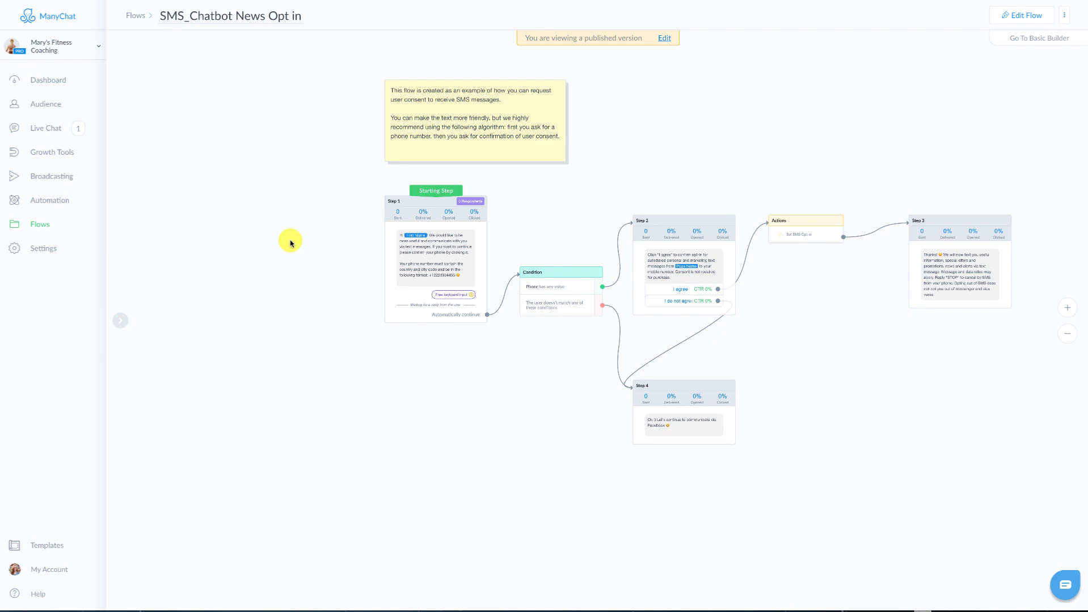
scroll(290, 243, "up", 5)
- Keep Step 1's reply type as Phone and leave Save Phone to System Field on
left_click_drag(383, 255, 160, 196)
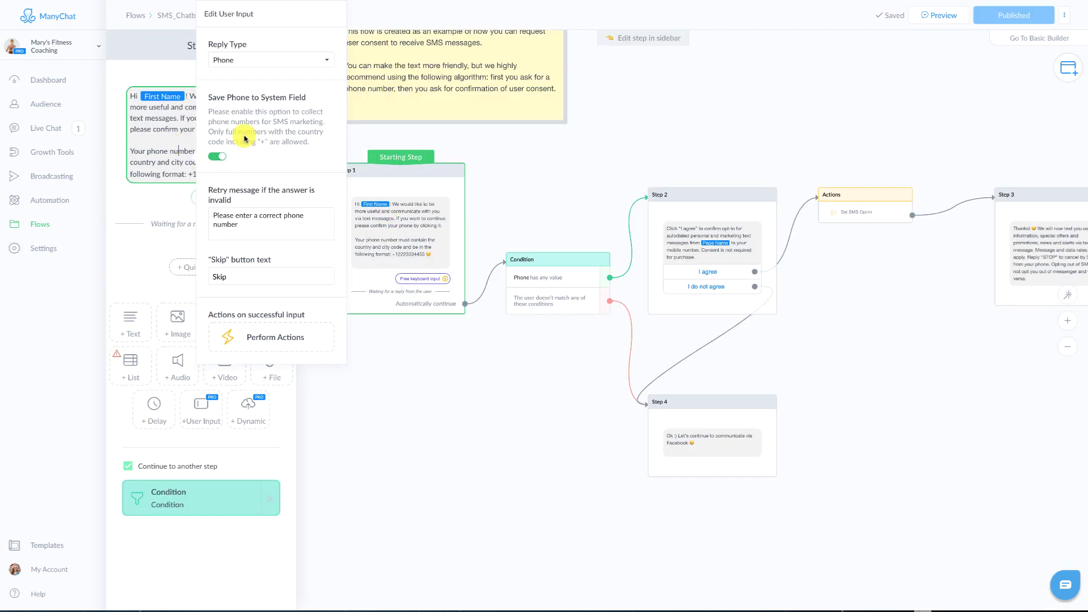
left_click(236, 59)
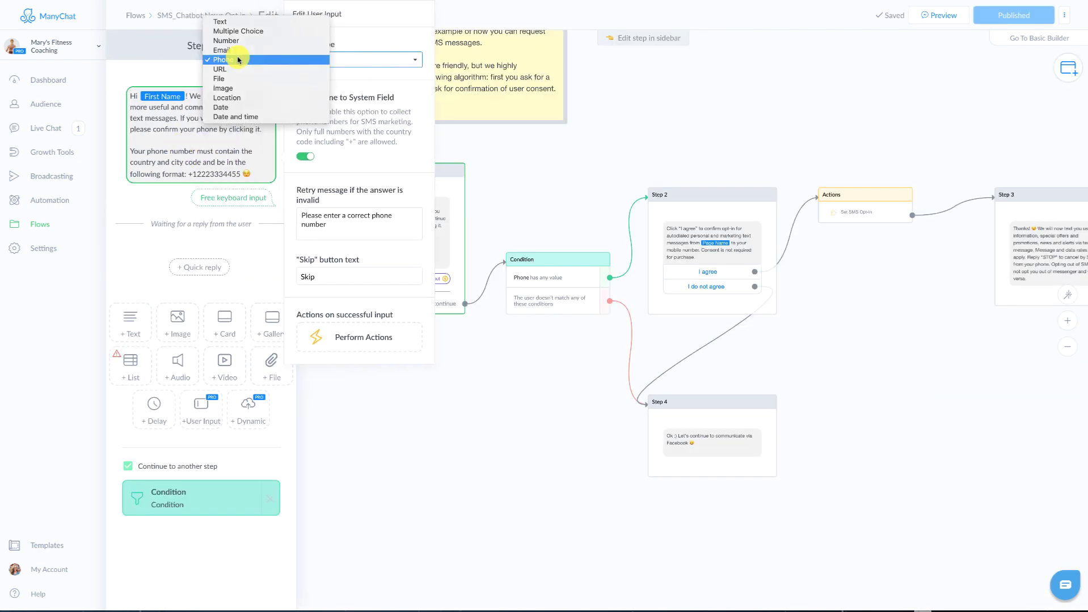
left_click(216, 60)
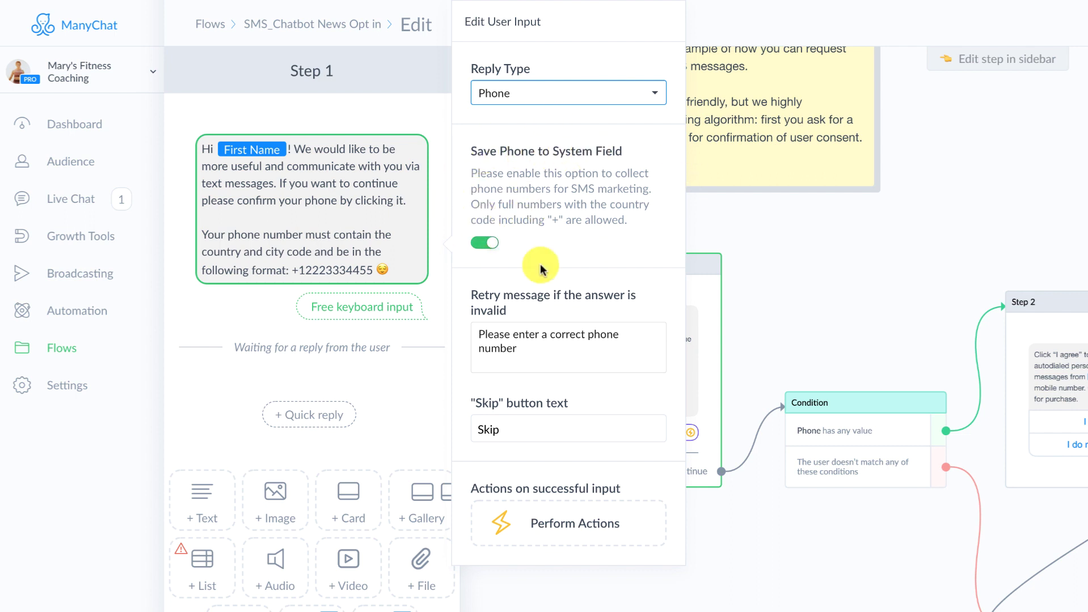
left_click(479, 242)
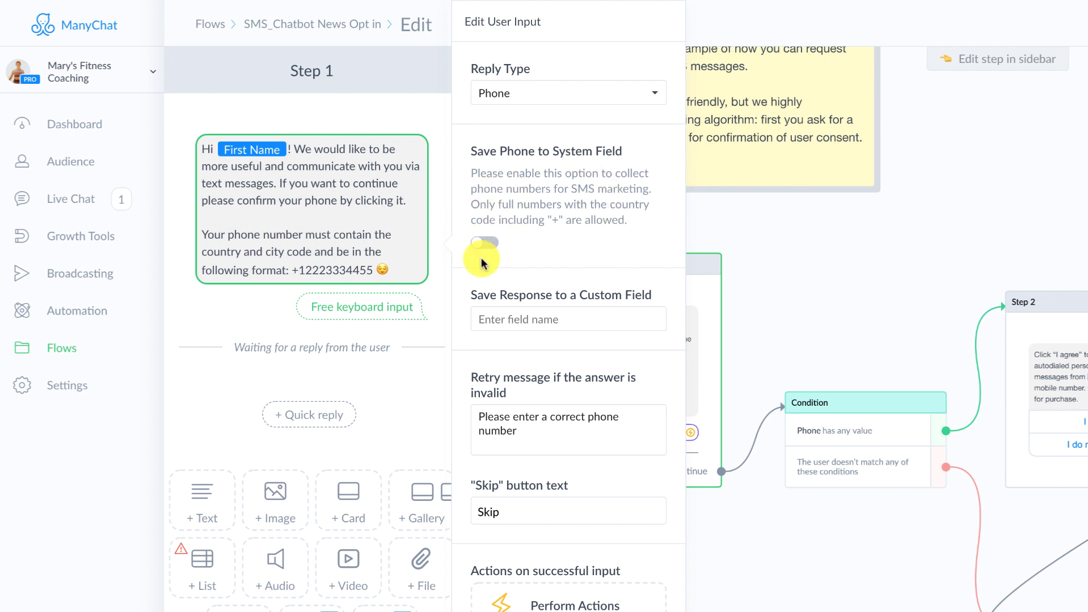
left_click(487, 243)
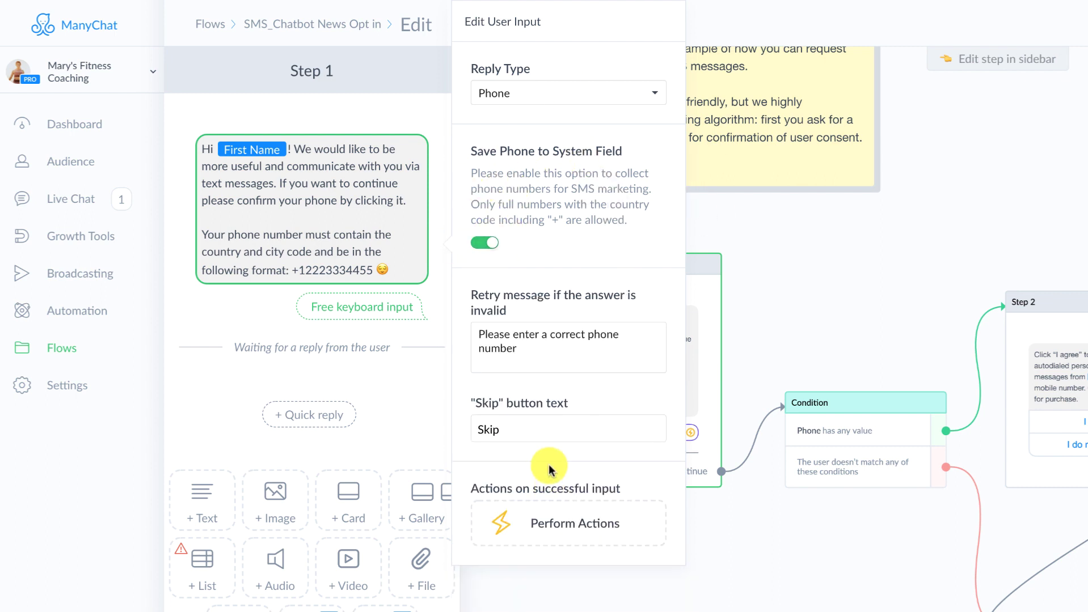
left_click_drag(499, 429, 486, 428)
left_click(770, 558)
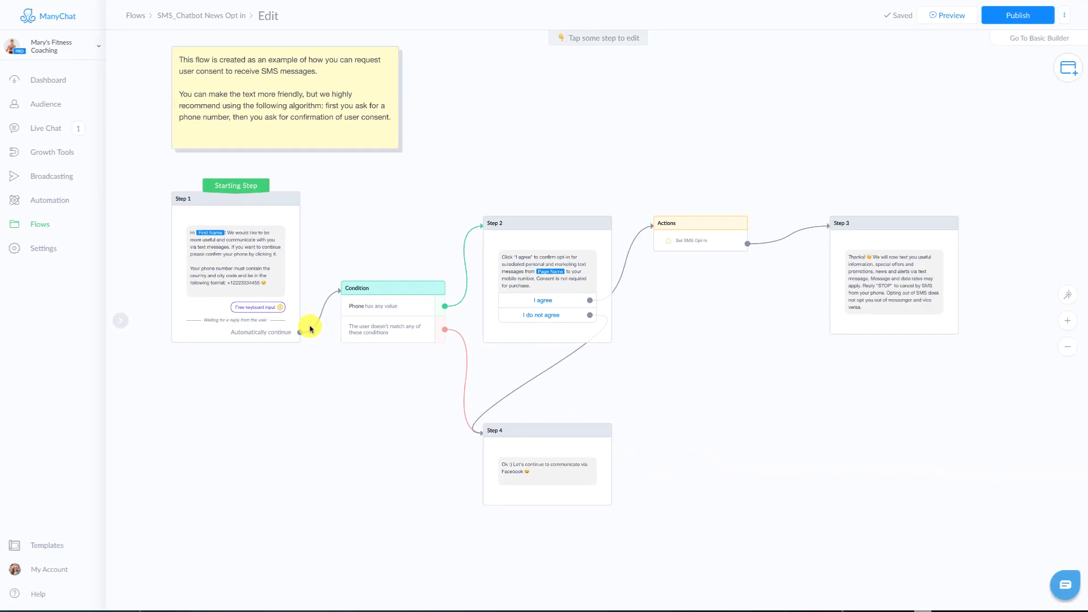
scroll(311, 329, "up", 5)
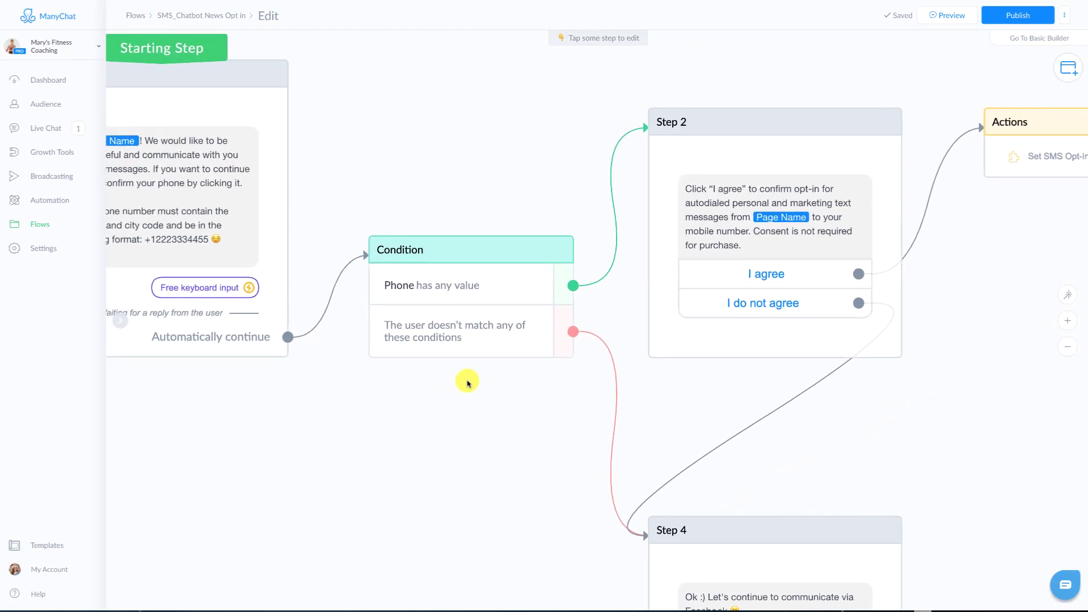
left_click(482, 276)
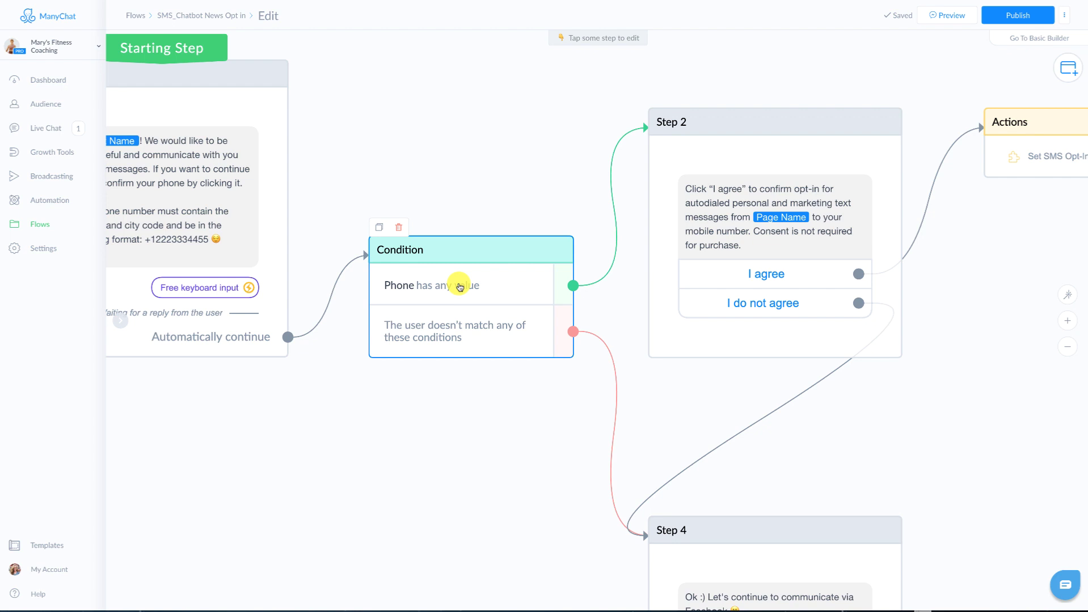
left_click_drag(488, 459, 405, 263)
left_click(578, 369)
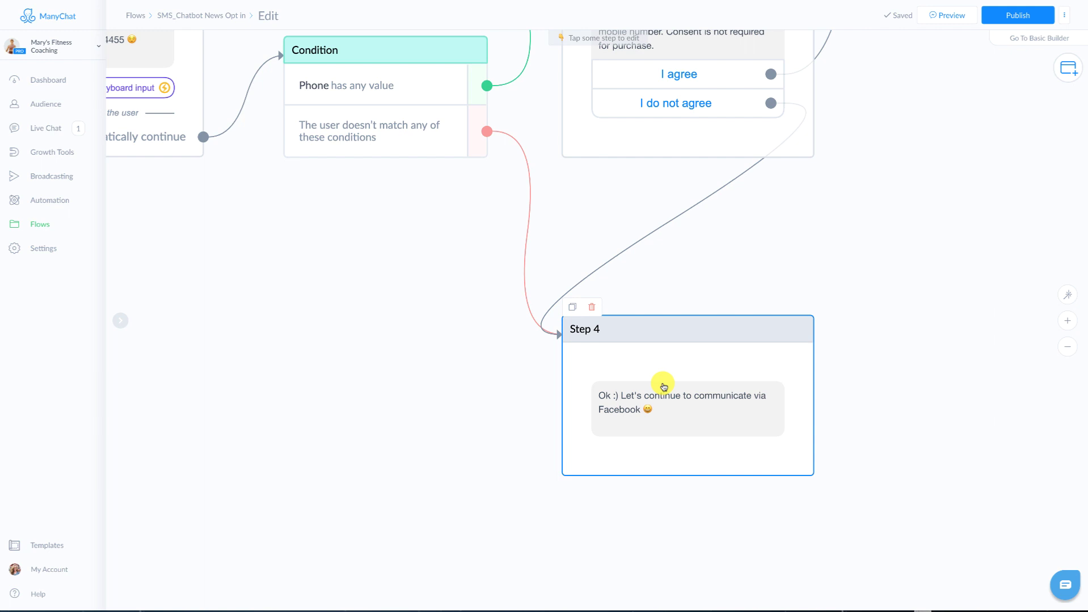
left_click(482, 219)
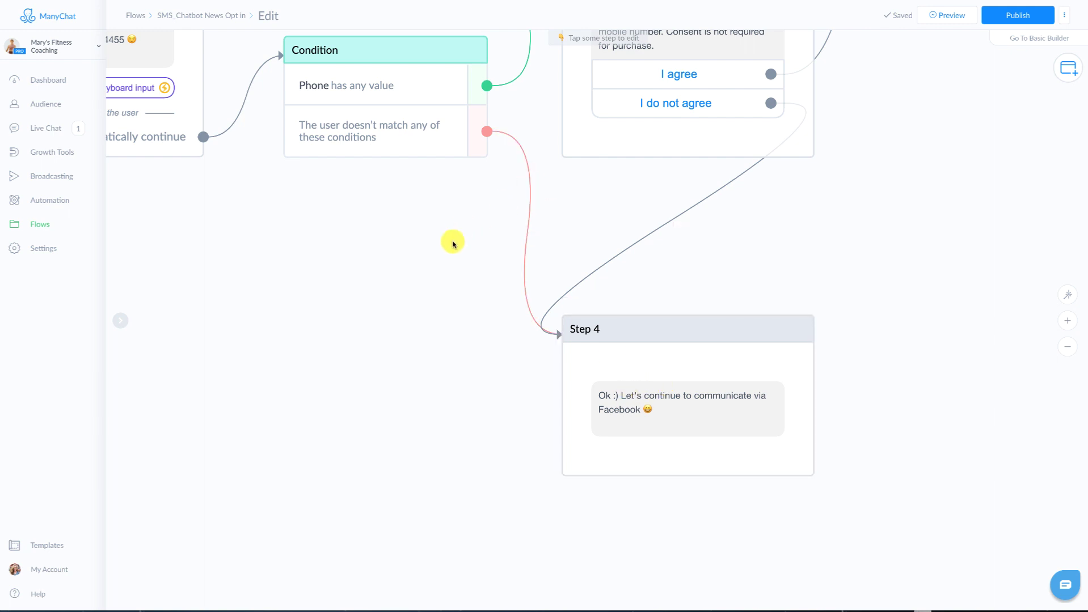
left_click_drag(450, 240, 308, 380)
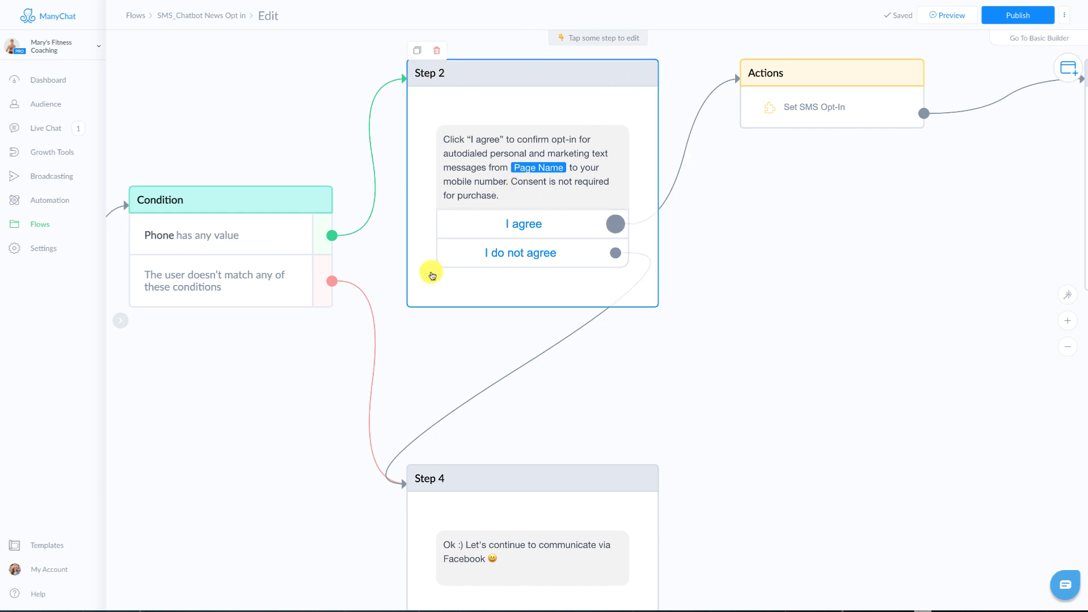
scroll(432, 276, "up", 1)
scroll(432, 276, "up", 1)
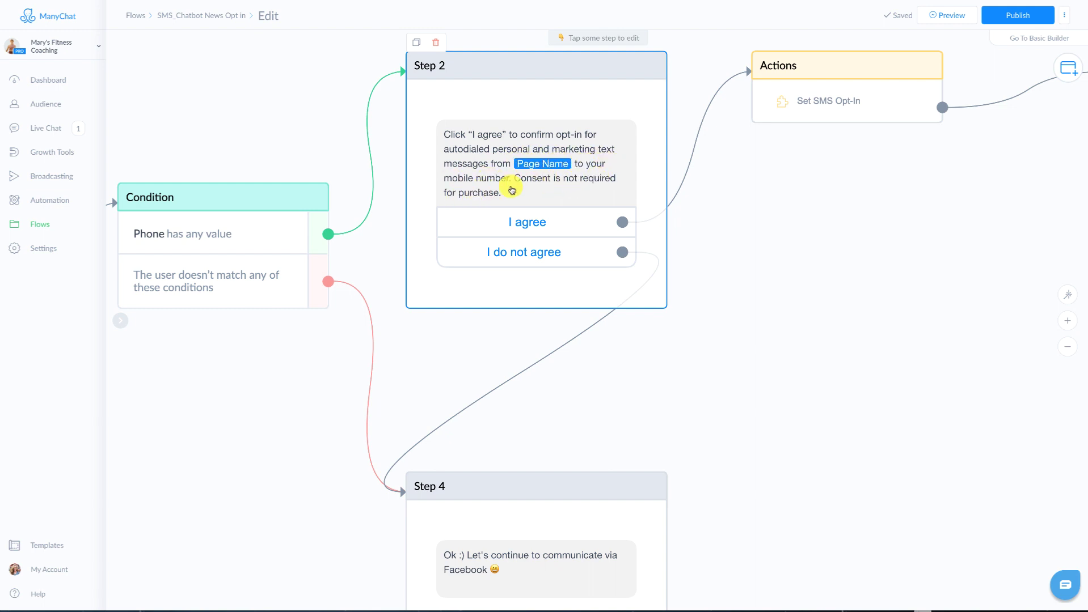
left_click(557, 419)
scroll(607, 371, "down", 5)
scroll(606, 372, "right", 2)
left_click(444, 380)
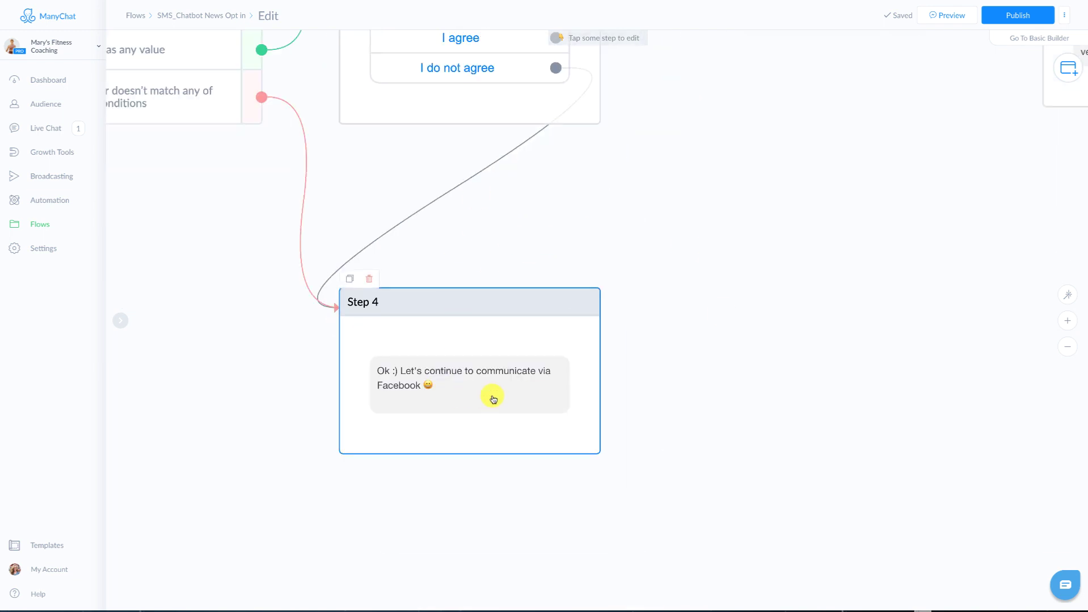
left_click(418, 97)
left_click(470, 159)
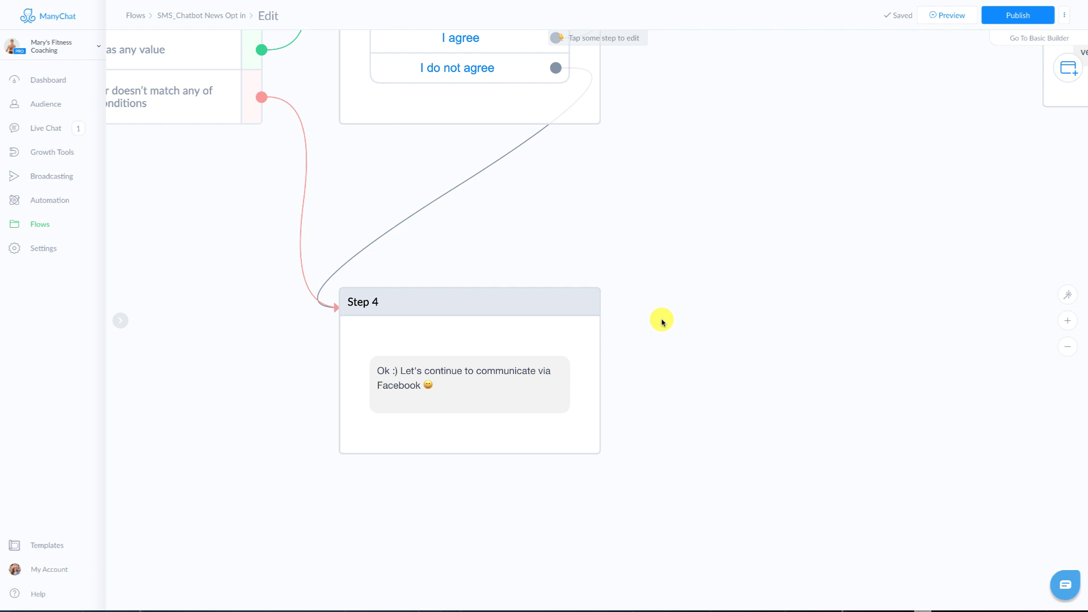
- Nudge the Step 3 thank-you node slightly right of the Set SMS Opt-In action
left_click_drag(727, 195, 632, 296)
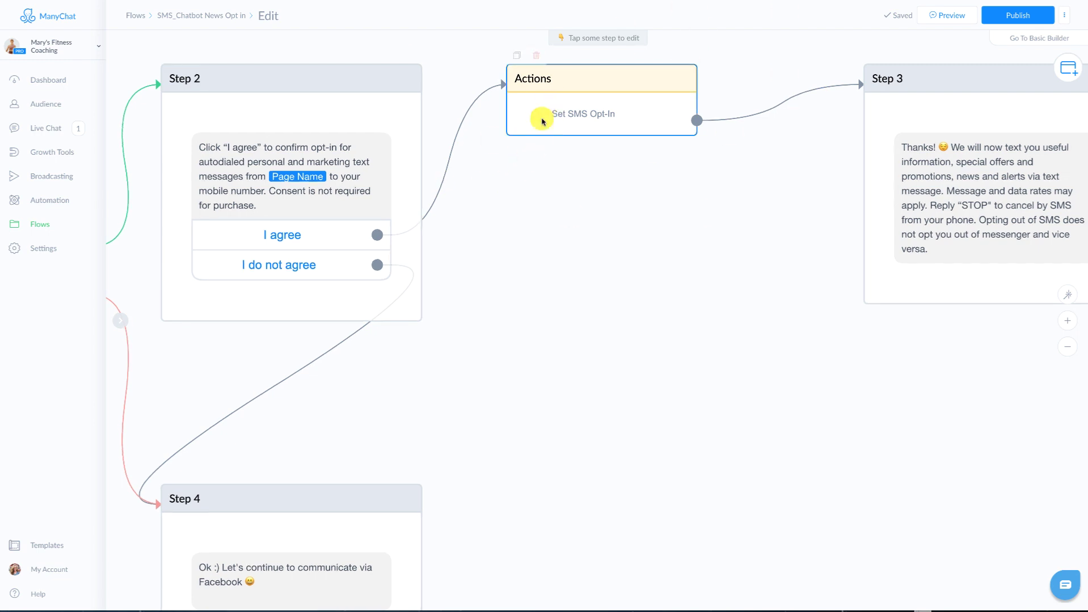
scroll(627, 282, "up", 3)
scroll(627, 282, "right", 2)
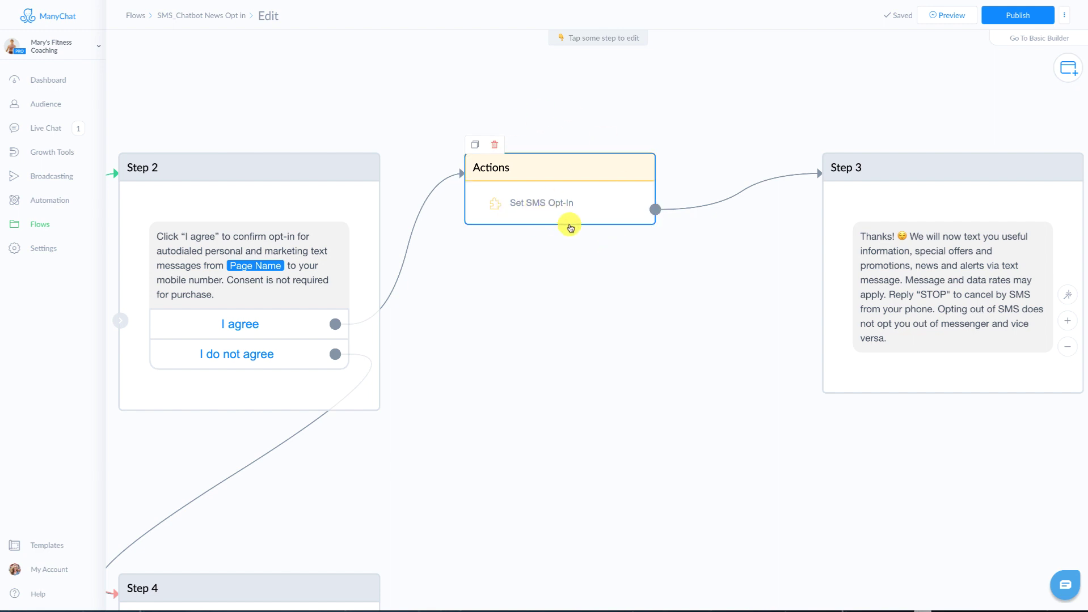
left_click_drag(739, 296, 438, 282)
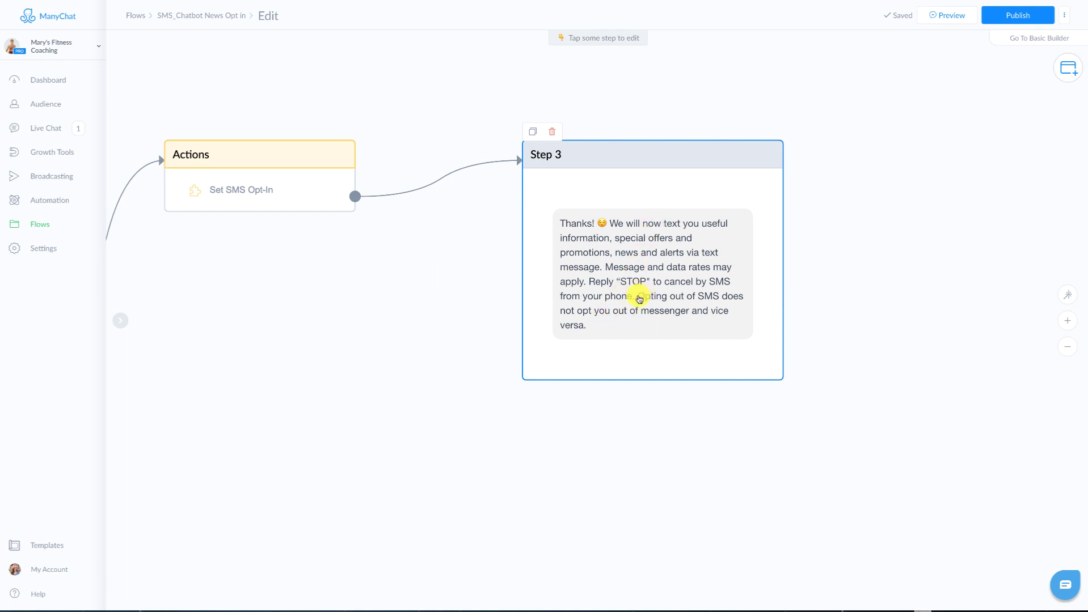
left_click_drag(640, 299, 672, 299)
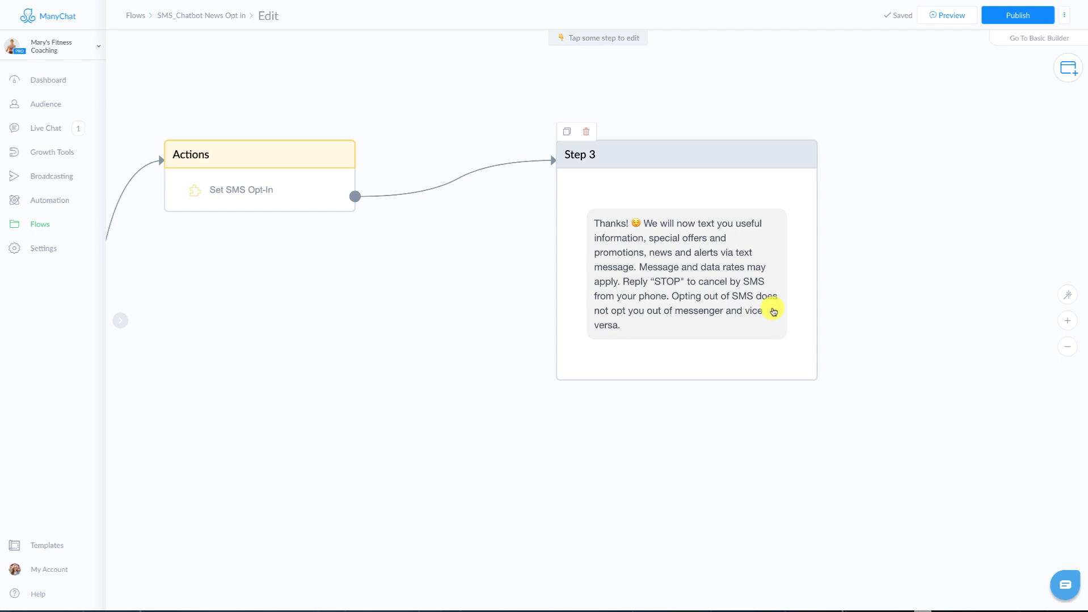
scroll(338, 340, "down", 2)
- Publish the SMS_Chatbot News Opt in flow
scroll(339, 343, "down", 2)
left_click_drag(308, 354, 643, 304)
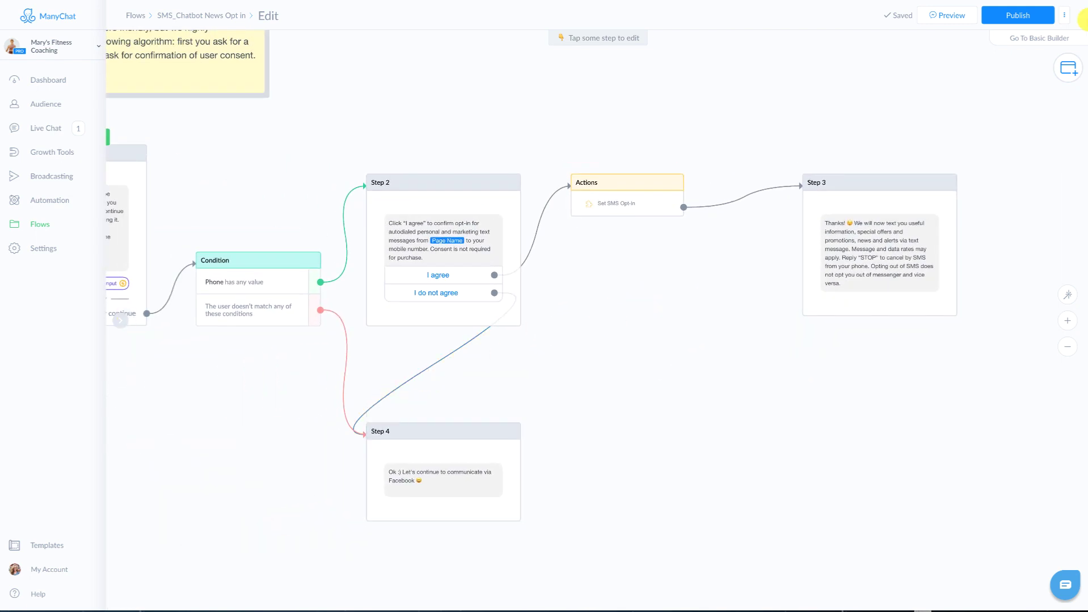
left_click(1050, 18)
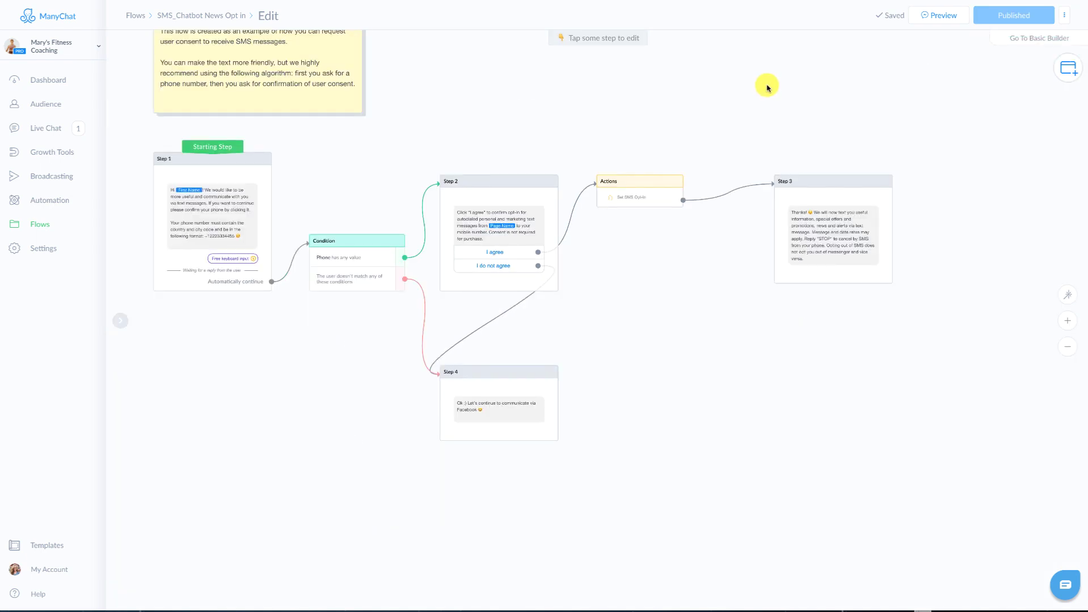
- Browse the Growth Tool widget types in the add-step menu, then close it
left_click(1067, 68)
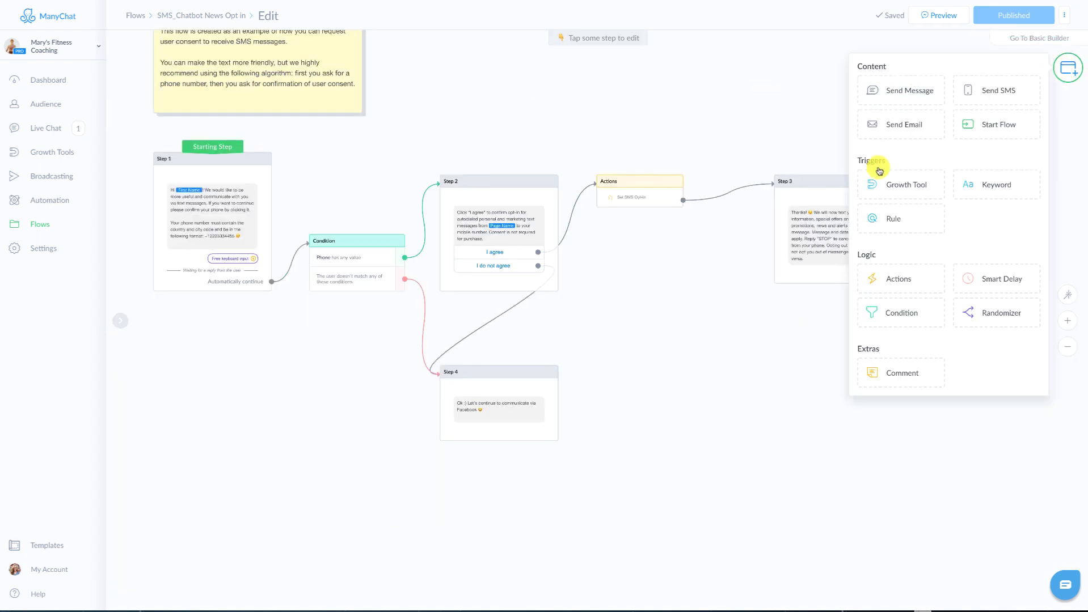
left_click(901, 189)
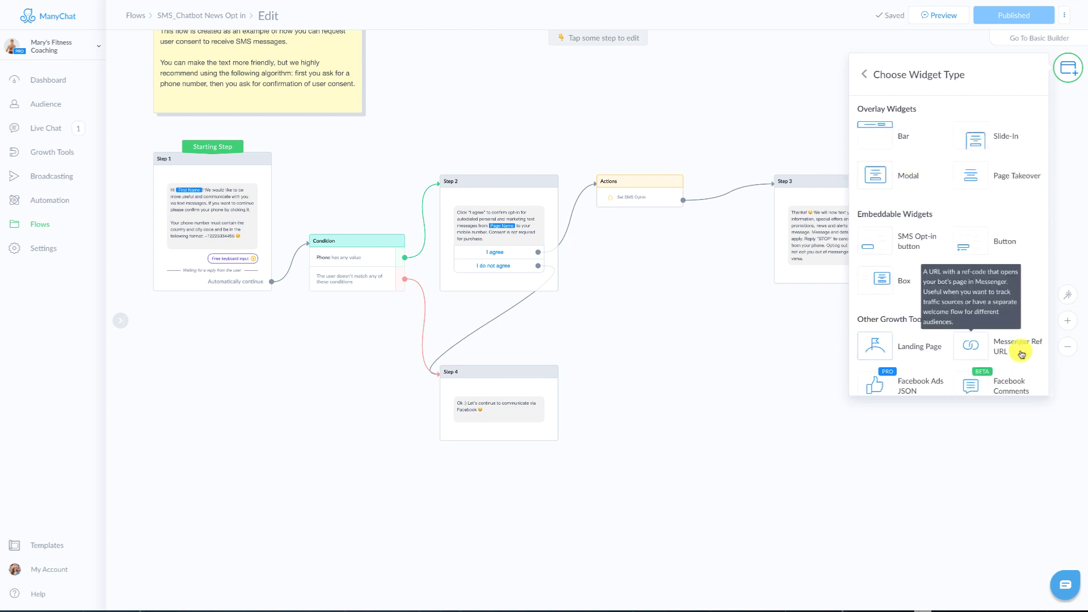
scroll(971, 303, "down", 2)
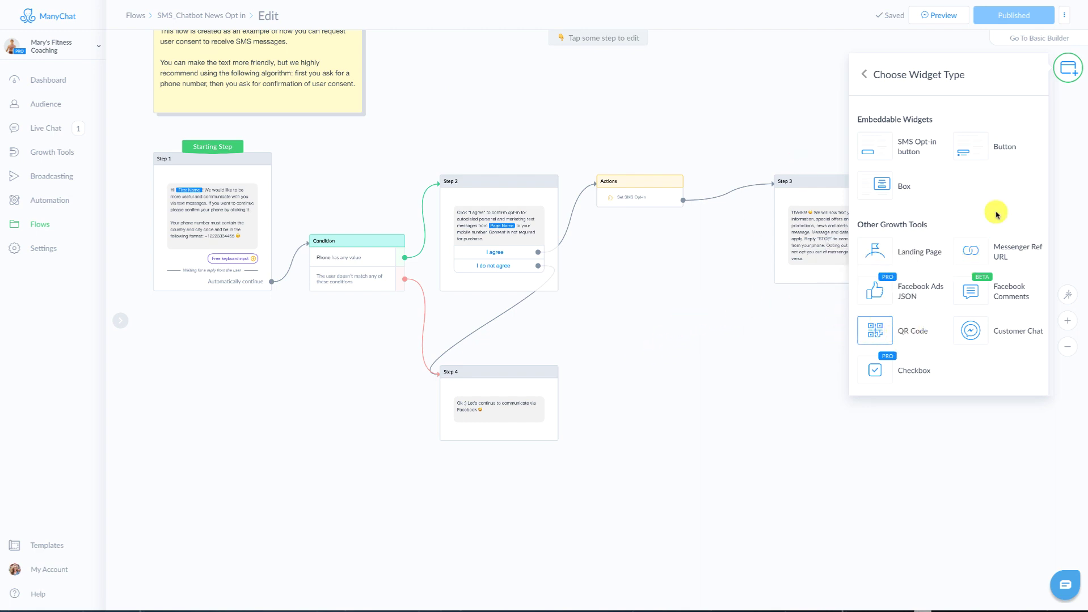
left_click(749, 391)
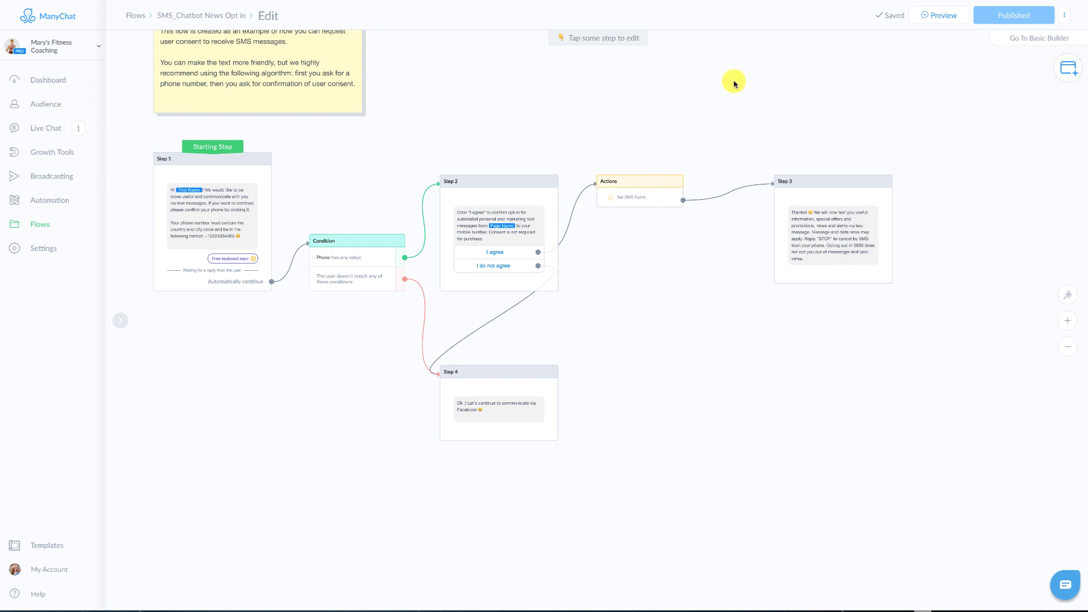
- Go to Broadcasting and start a new broadcast
left_click(44, 178)
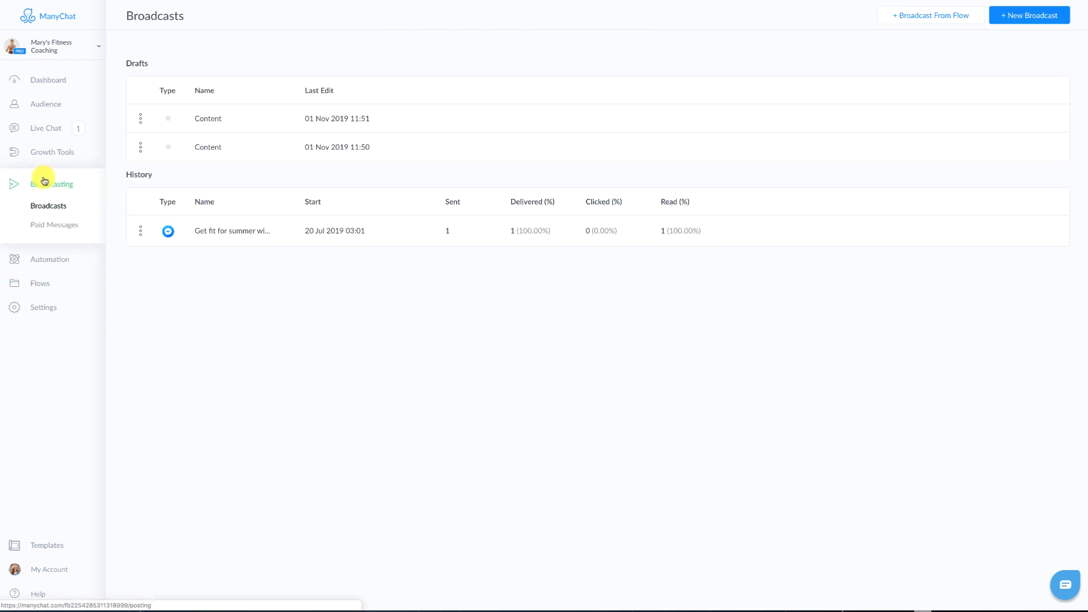
left_click(1032, 16)
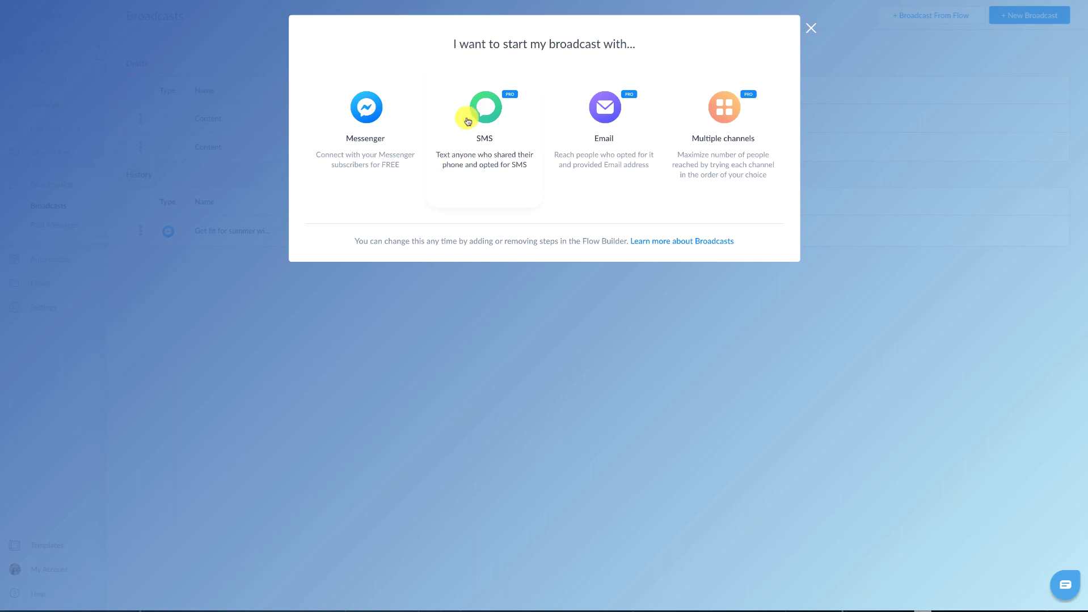
- Choose SMS as the broadcast channel and open the Send SMS step
left_click(483, 163)
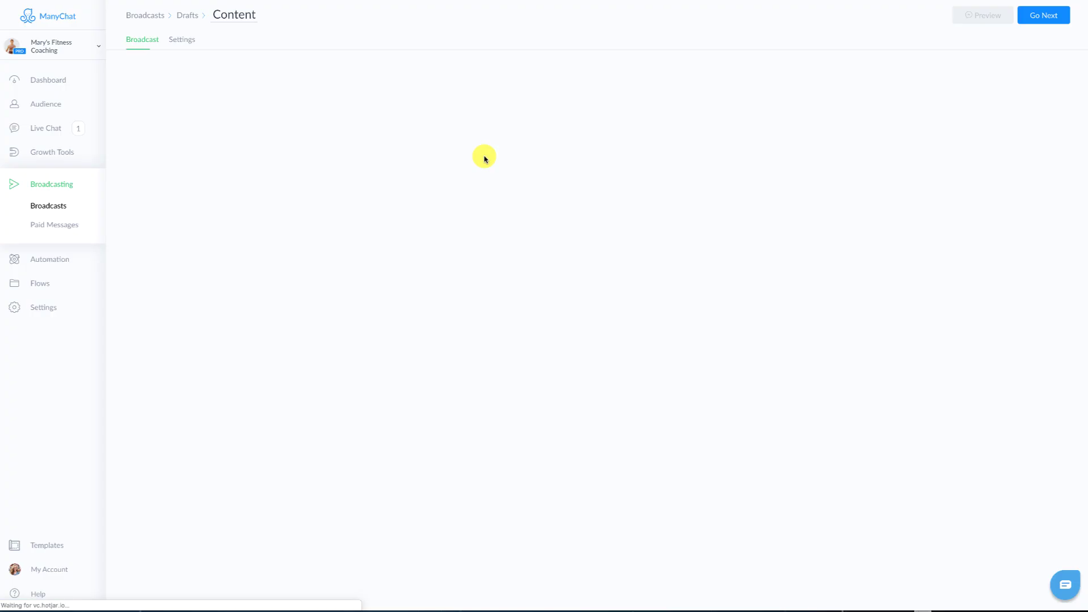
left_click_drag(512, 291, 440, 191)
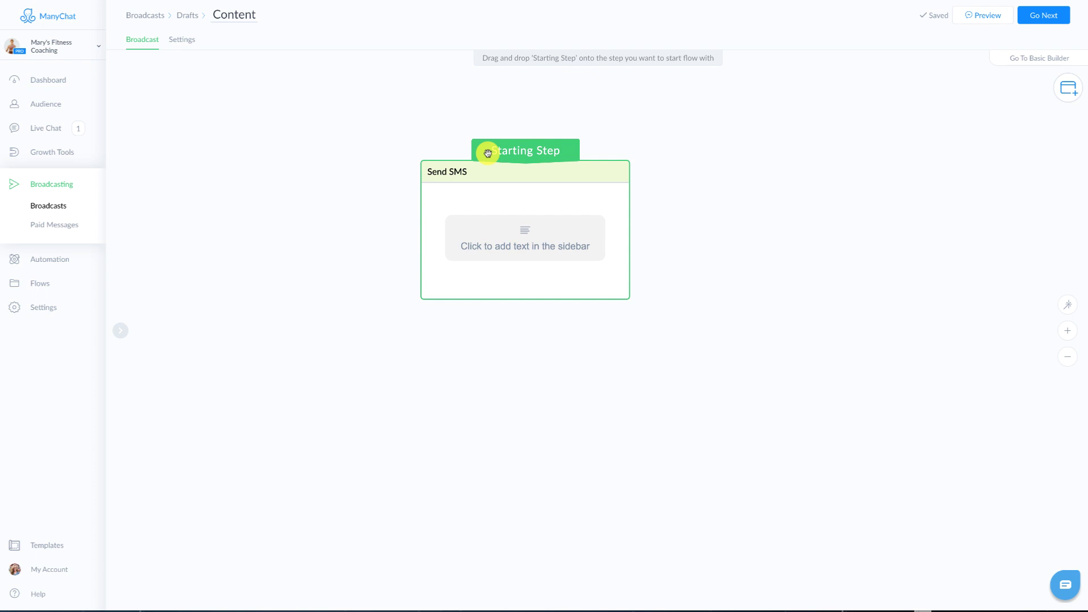
left_click(505, 227)
- Paste the latest-workout announcement into the SMS and add a thumbs-up emoji
left_click(191, 109)
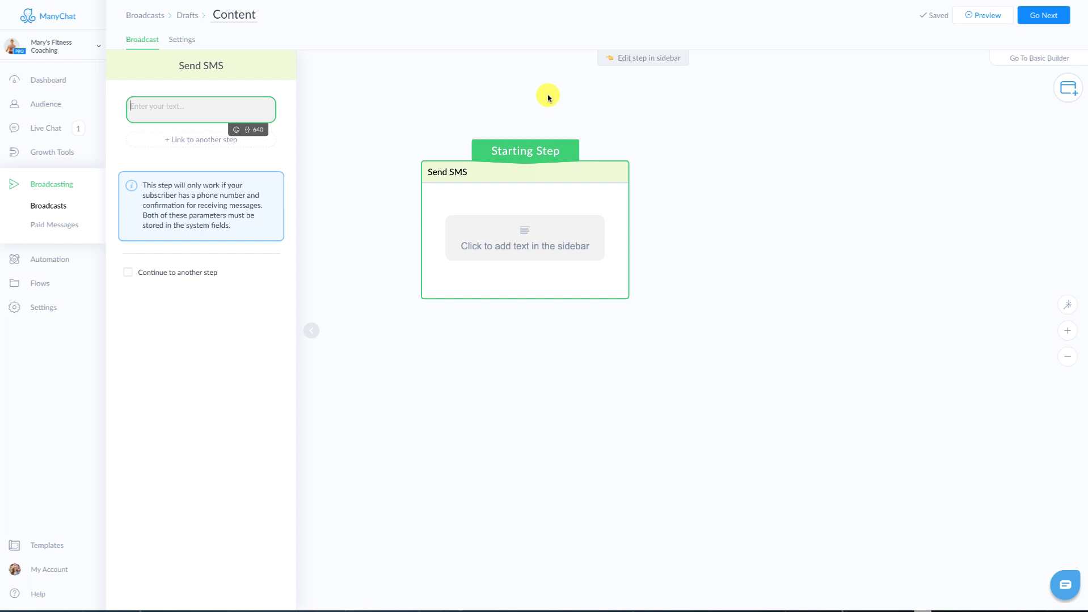
type("The latest workout is available. Click the link below to access via Messenger.")
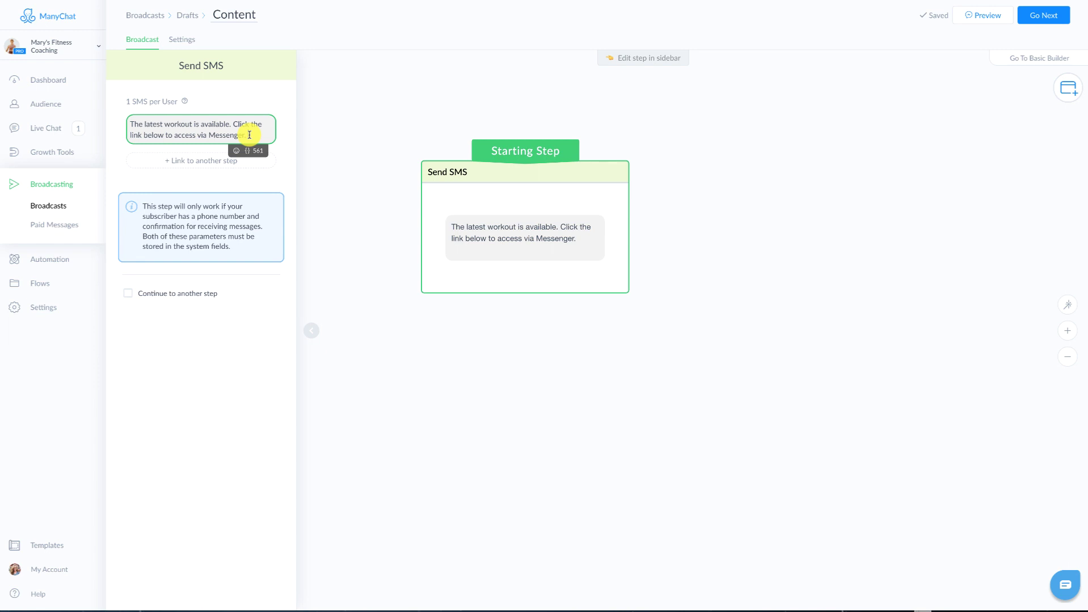
left_click(236, 151)
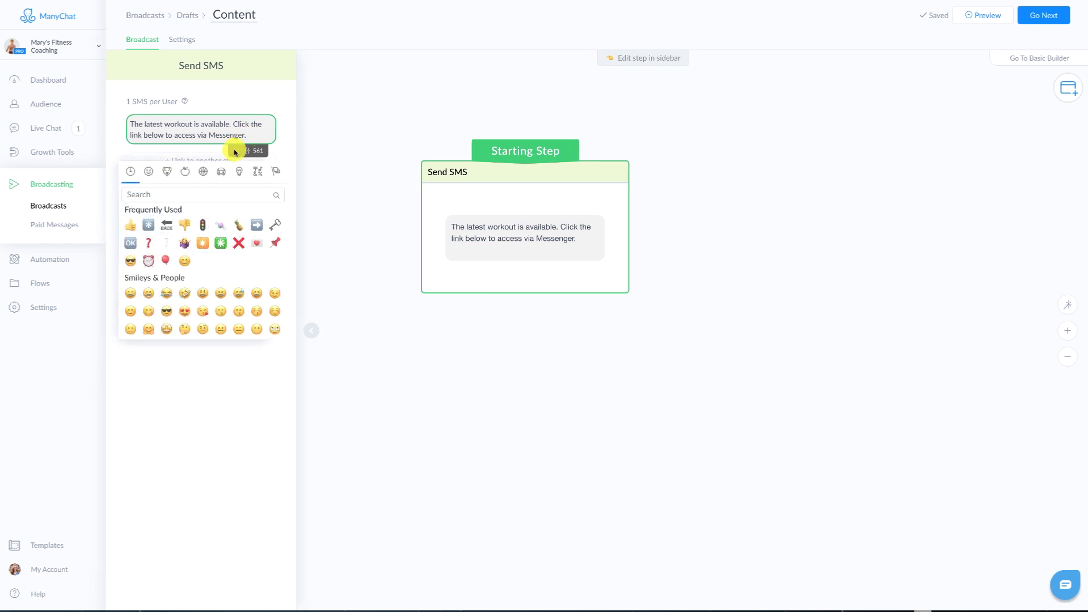
left_click(131, 225)
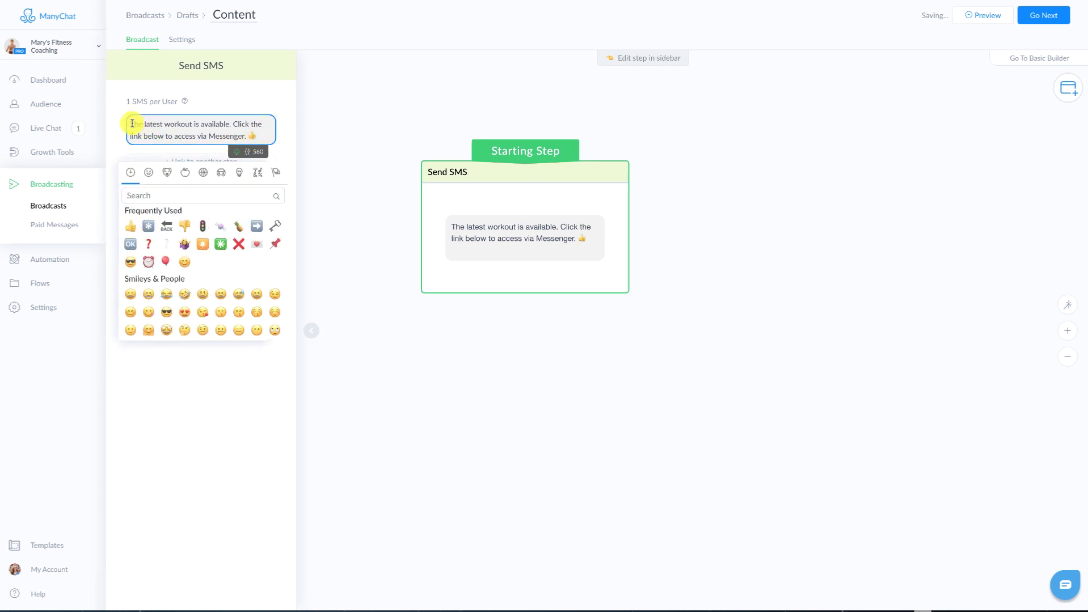
left_click(132, 123)
- Insert the First Name variable, a comma, and the coach's sign-off at the end
left_click(246, 152)
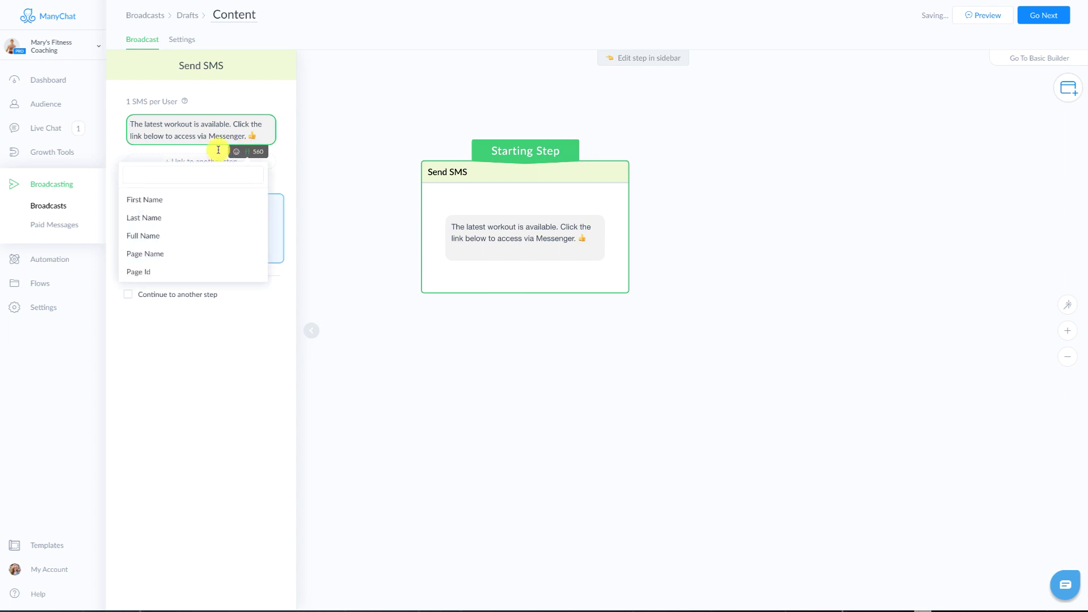
left_click(148, 199)
left_click(153, 122)
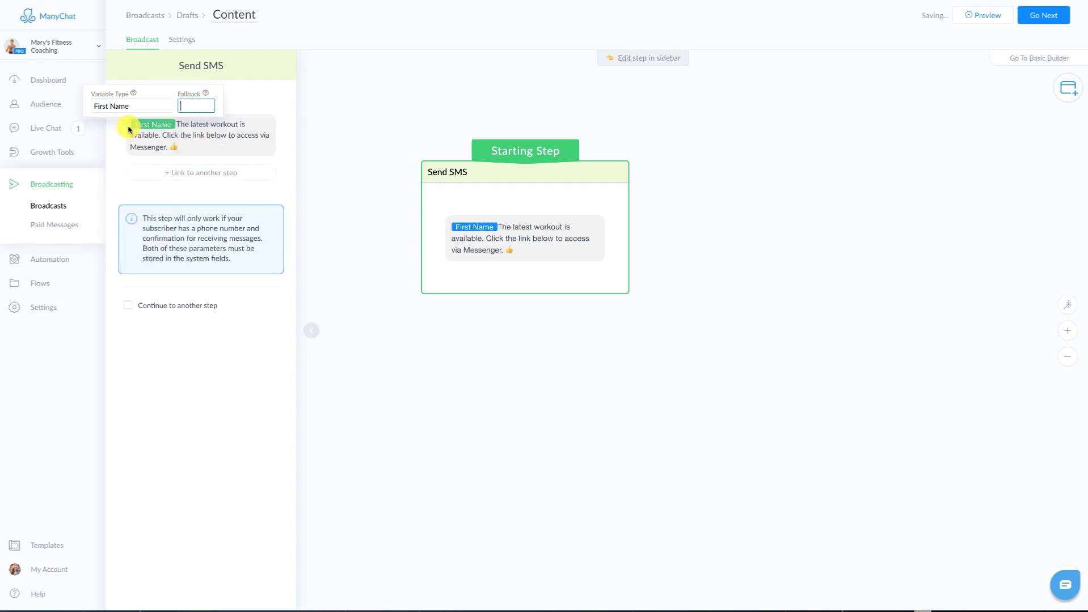
left_click(176, 125)
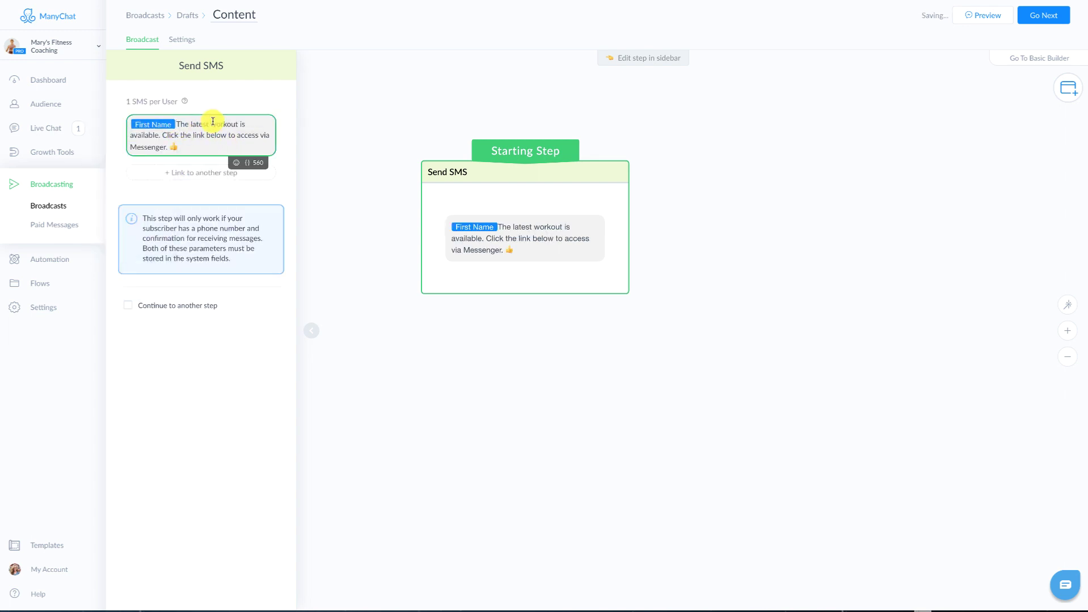
type(",")
left_click(217, 150)
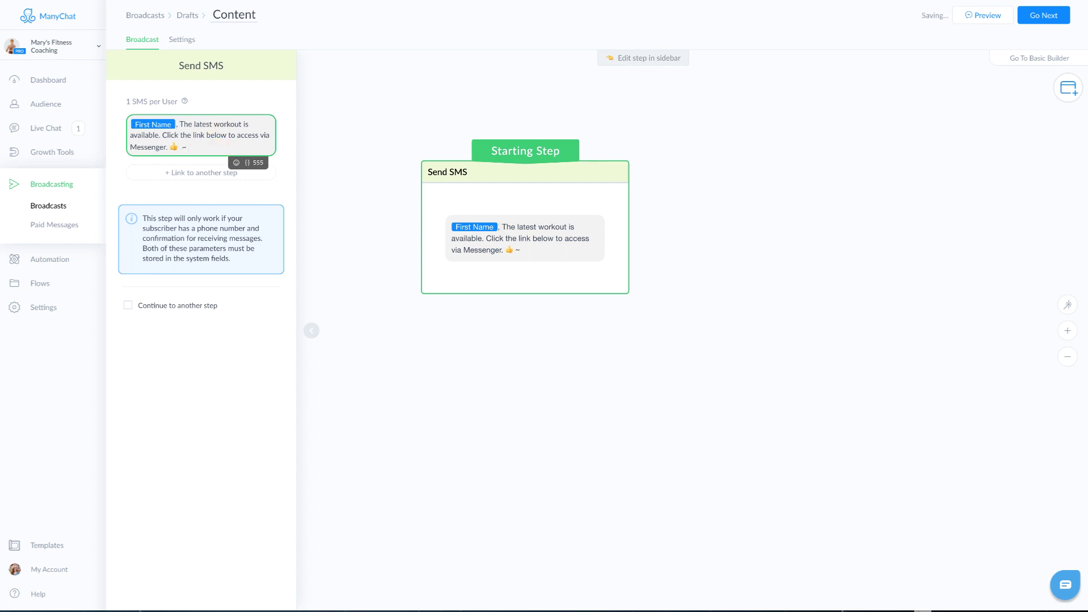
type("~ Mary")
left_click(219, 135)
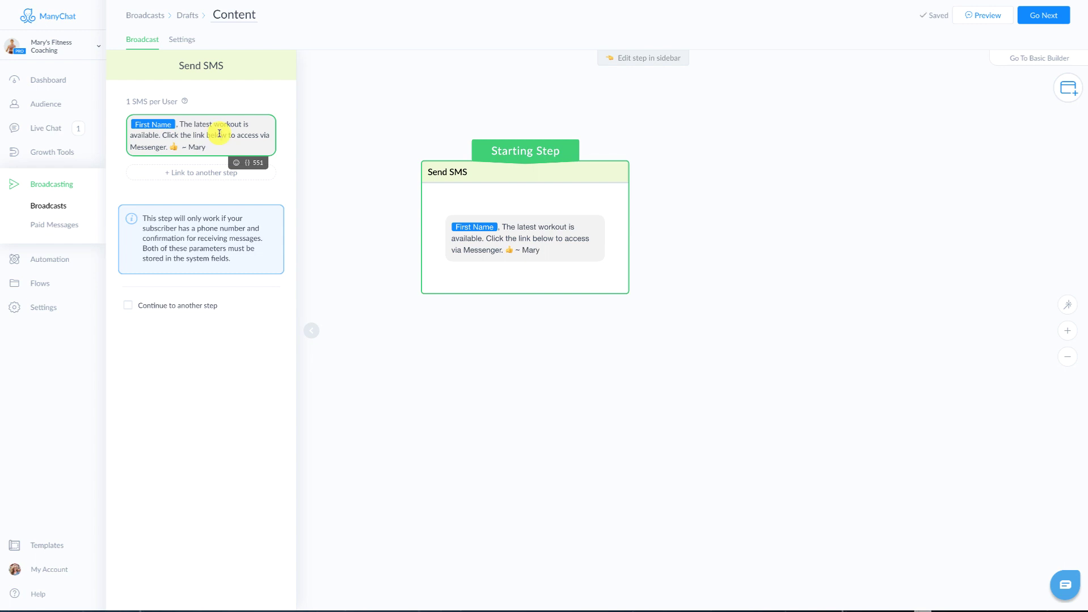
- Add a Send Message link to the SMS, remove the extra node, and continue to settings
left_click(194, 176)
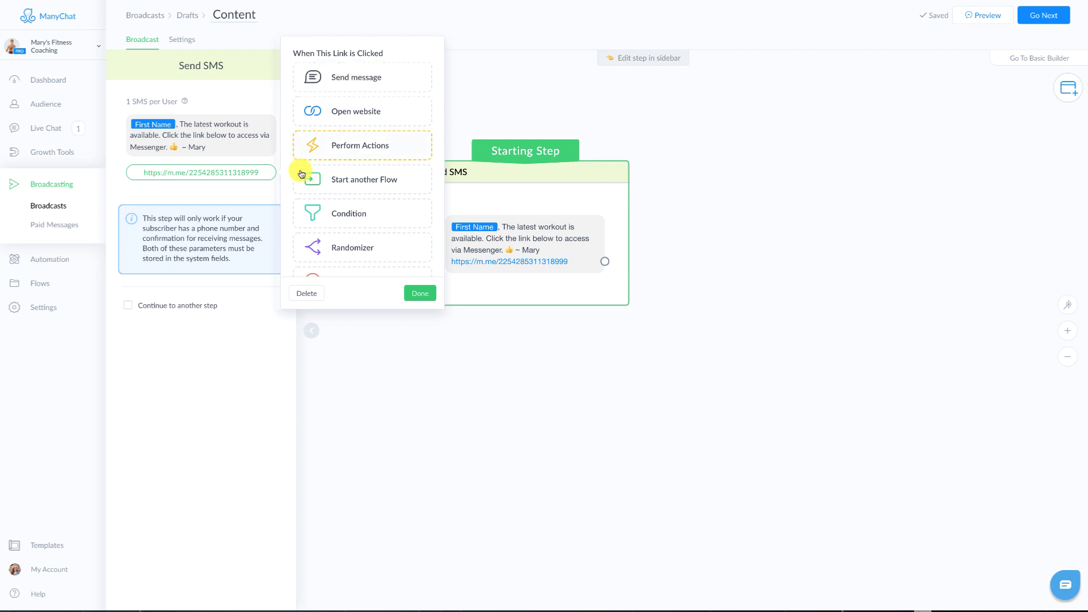
left_click(356, 79)
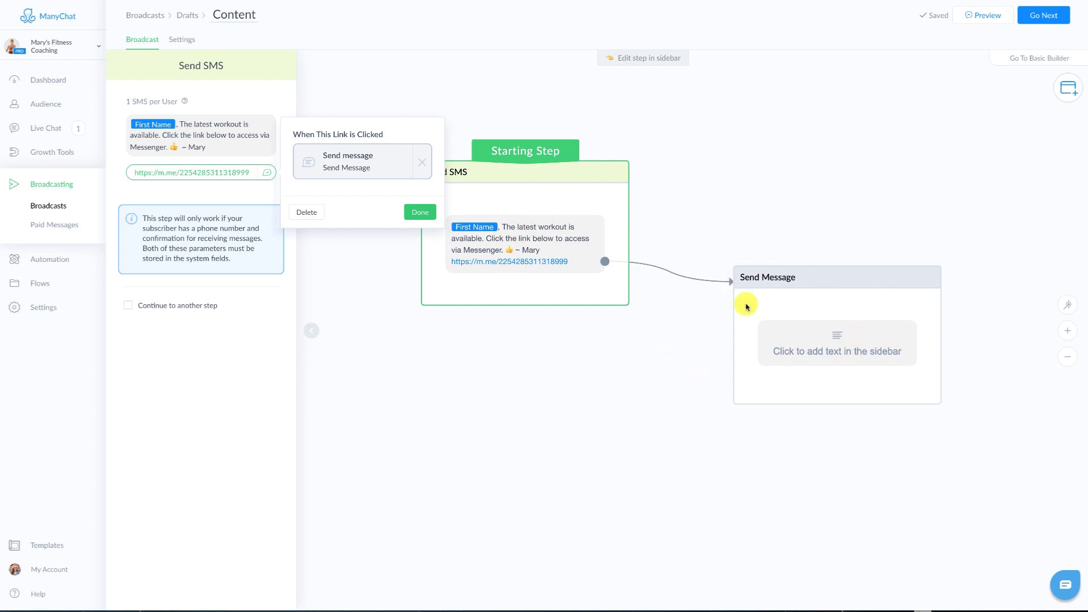
left_click(314, 216)
left_click(1050, 13)
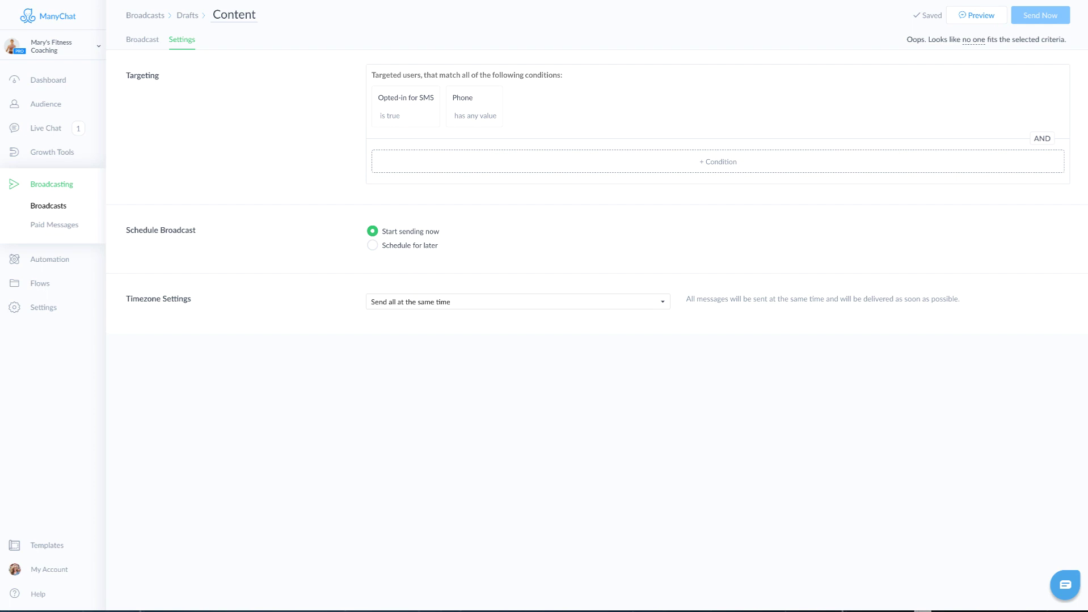
left_click(746, 162)
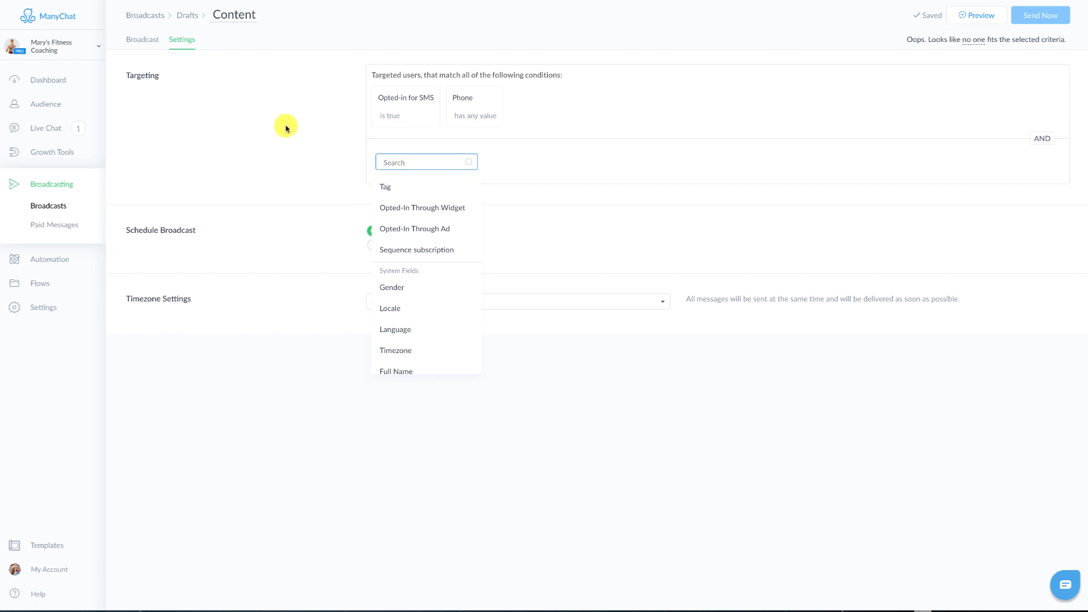
left_click(285, 129)
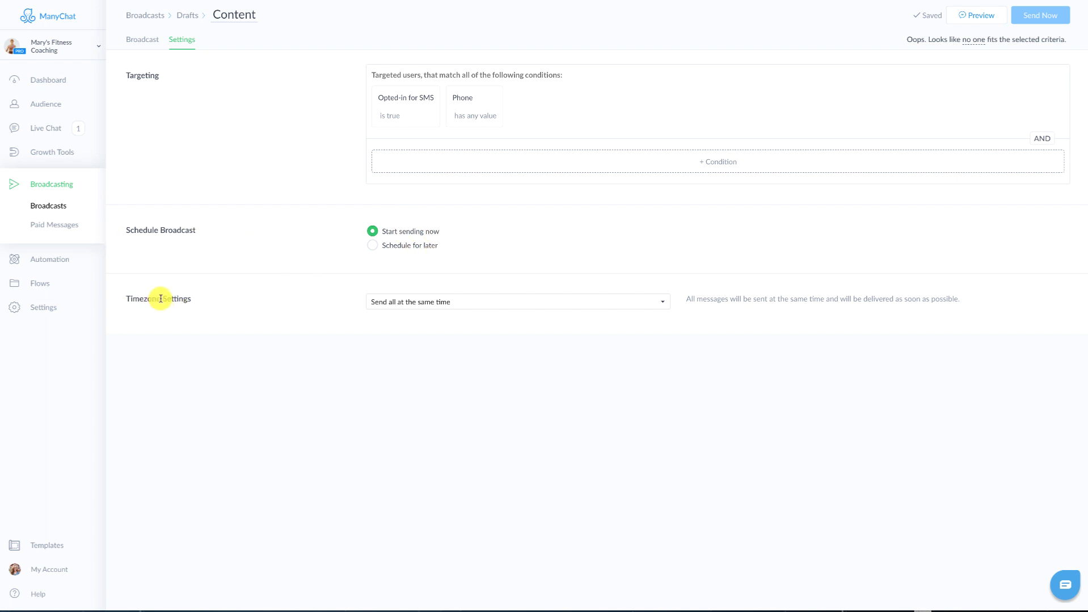
left_click(403, 302)
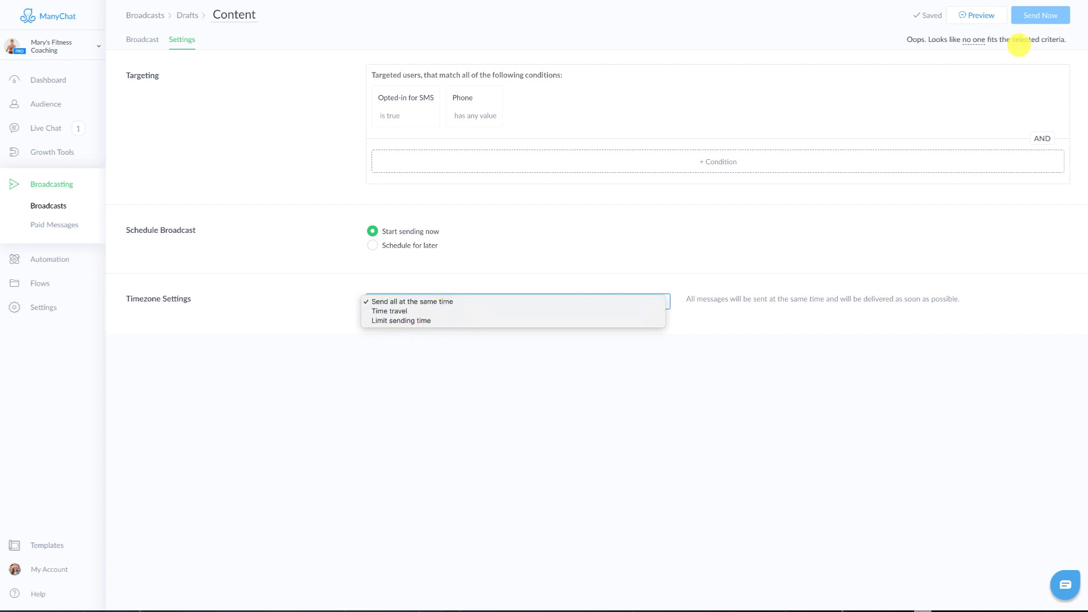
left_click(994, 104)
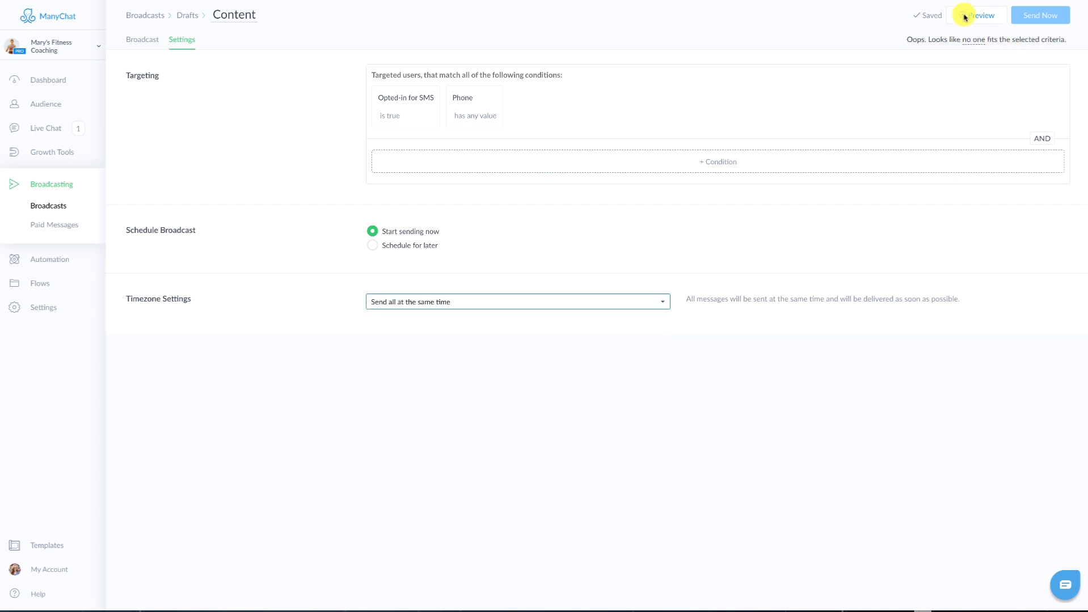